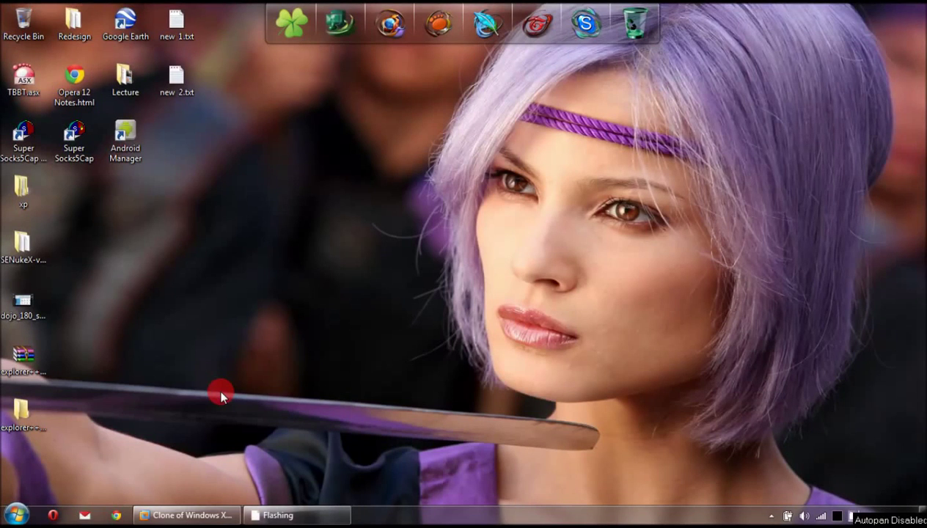
Restore VMware Workstation, power on the Windows XP clone, and run it full screen
click(200, 516)
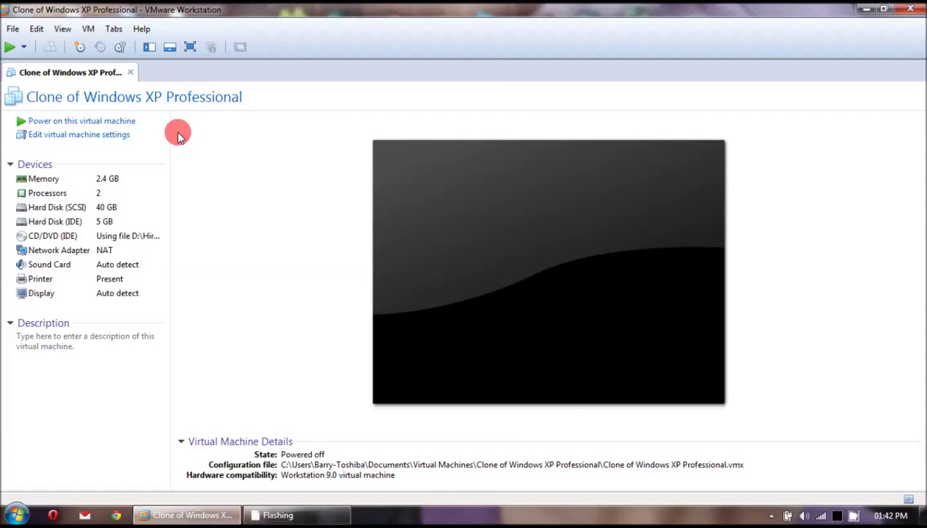
click(116, 124)
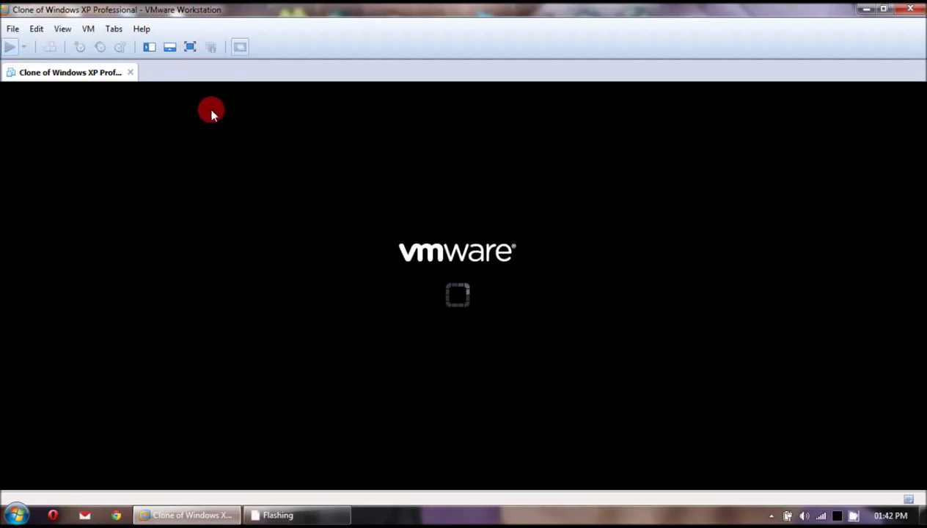
click(192, 47)
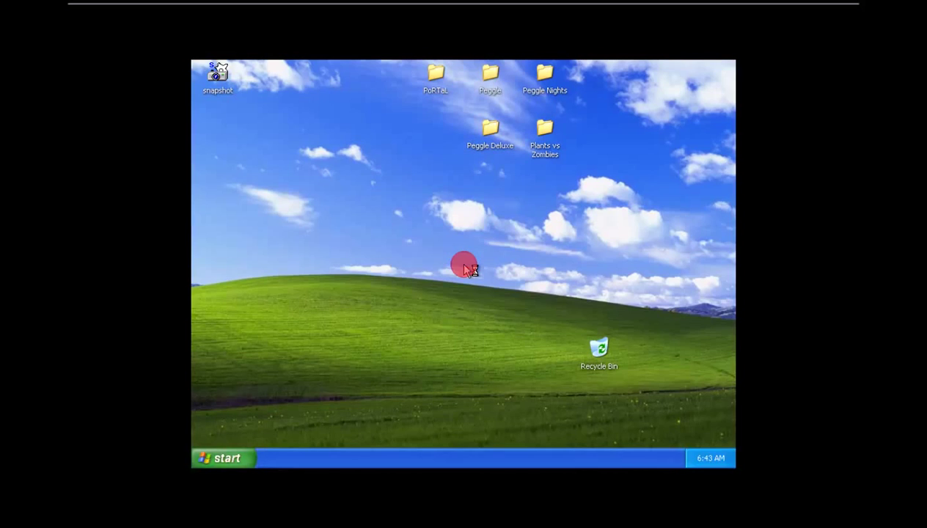
Raise the XP guest resolution to 1280 by 720 in Display Properties and keep the new setting
right_click(463, 265)
click(483, 349)
click(439, 168)
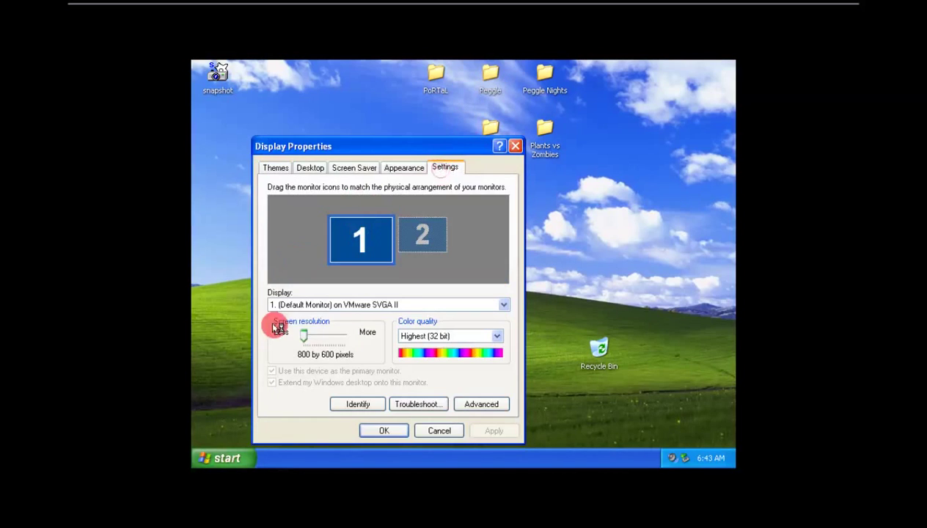
drag(304, 334, 310, 334)
click(473, 431)
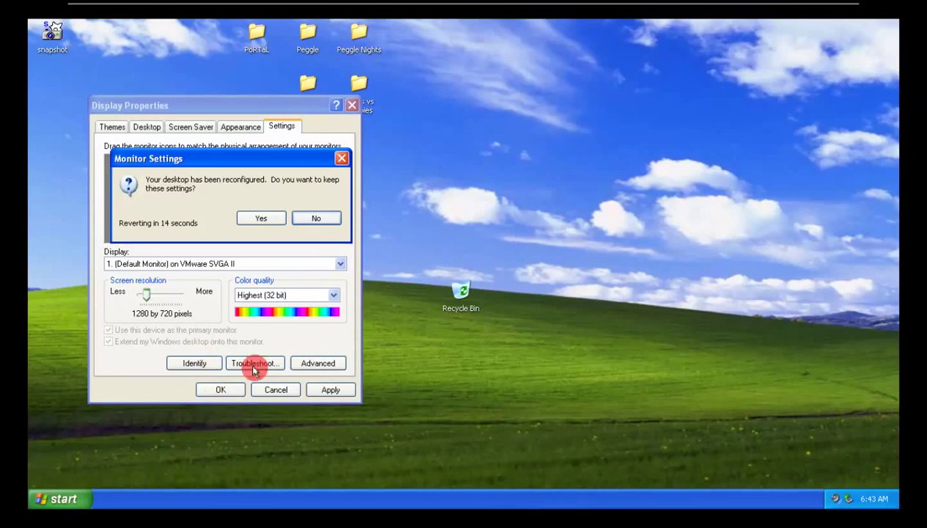
click(272, 218)
click(220, 391)
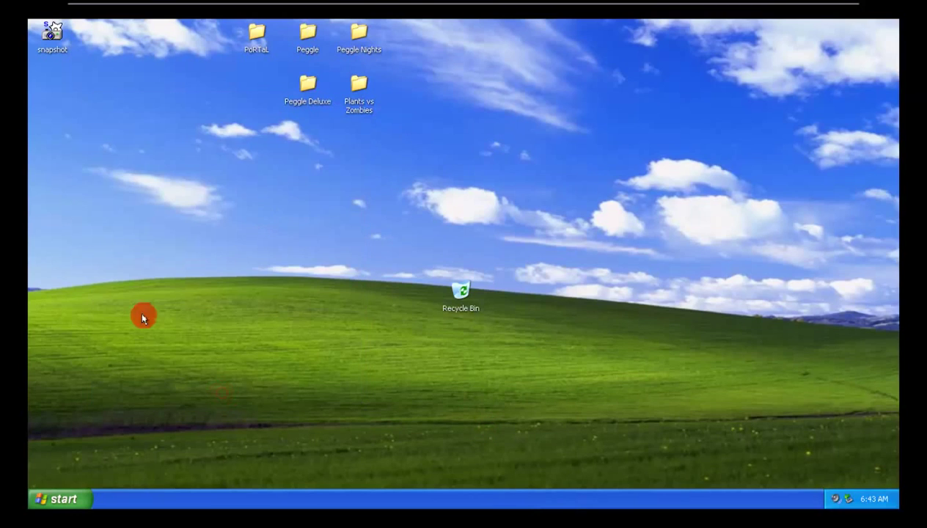
click(49, 44)
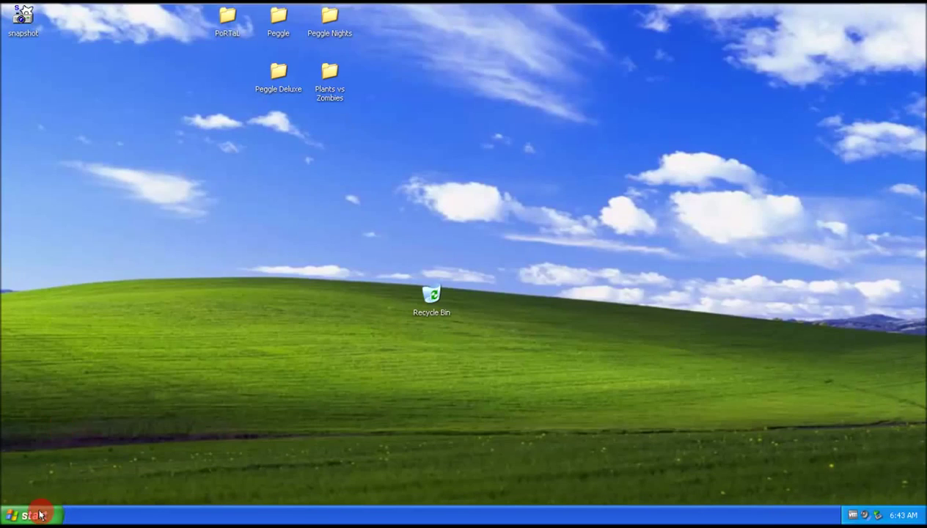
click(40, 516)
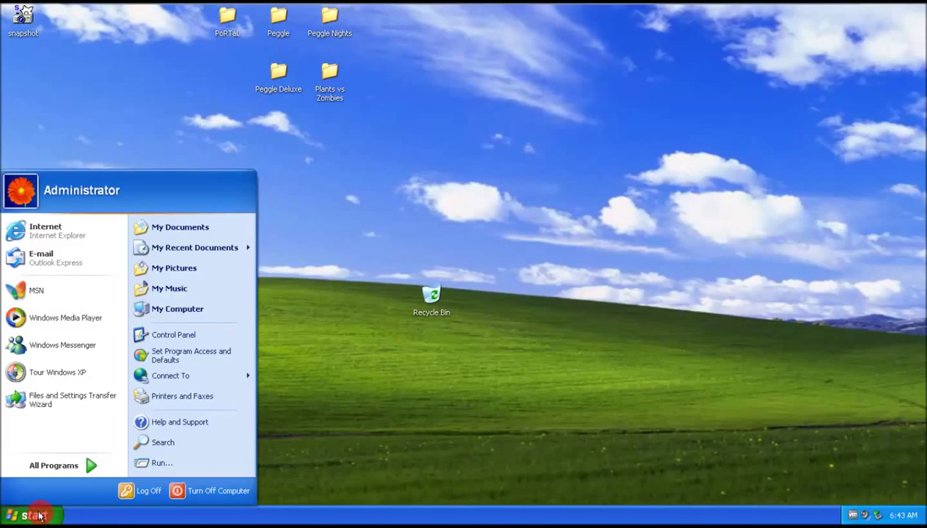
click(94, 236)
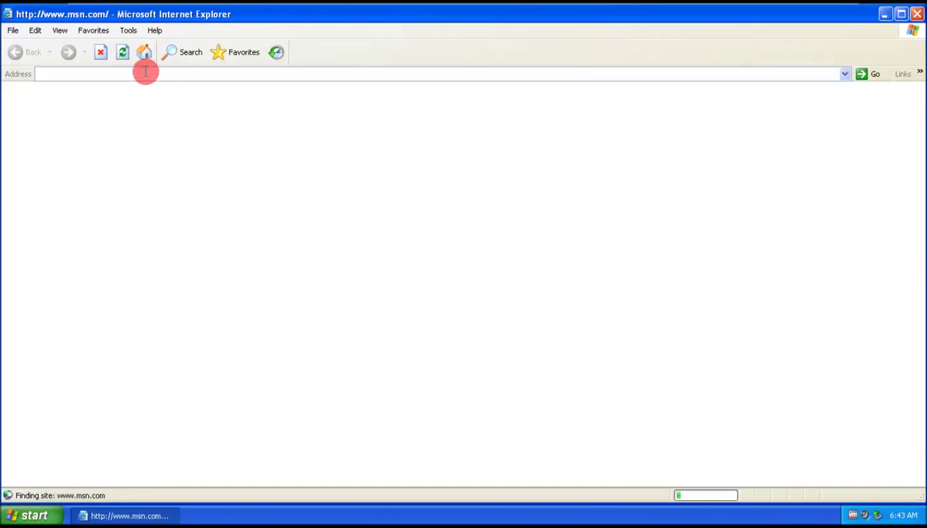
click(100, 52)
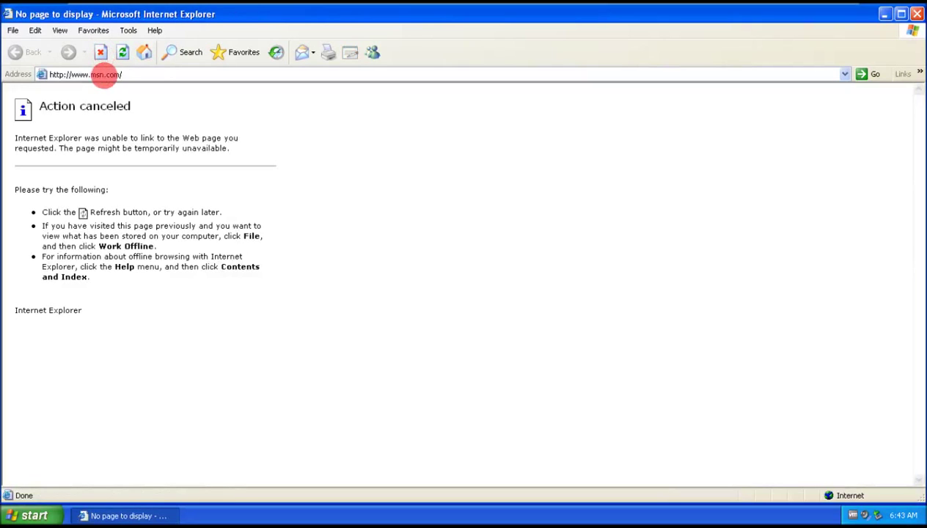
click(104, 74)
text(d)
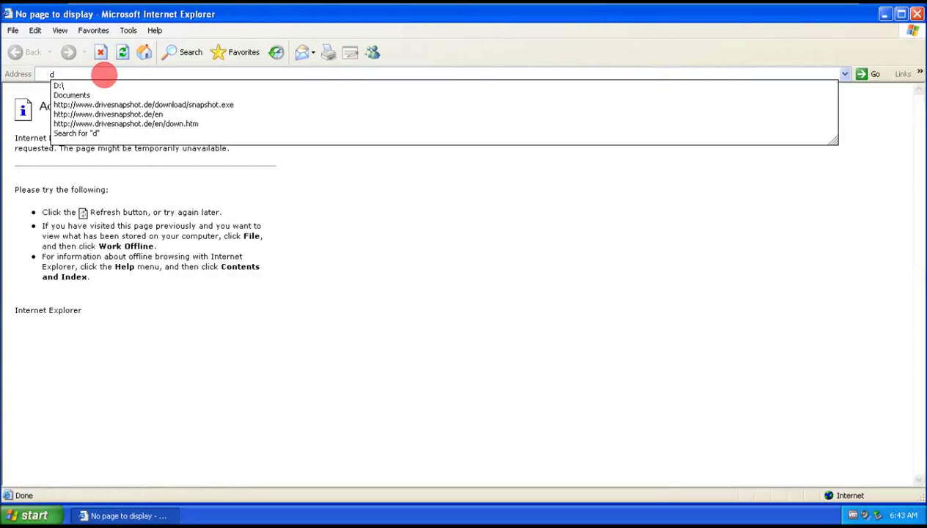
key(Down)
key(Down)
key(Down)
key(Down)
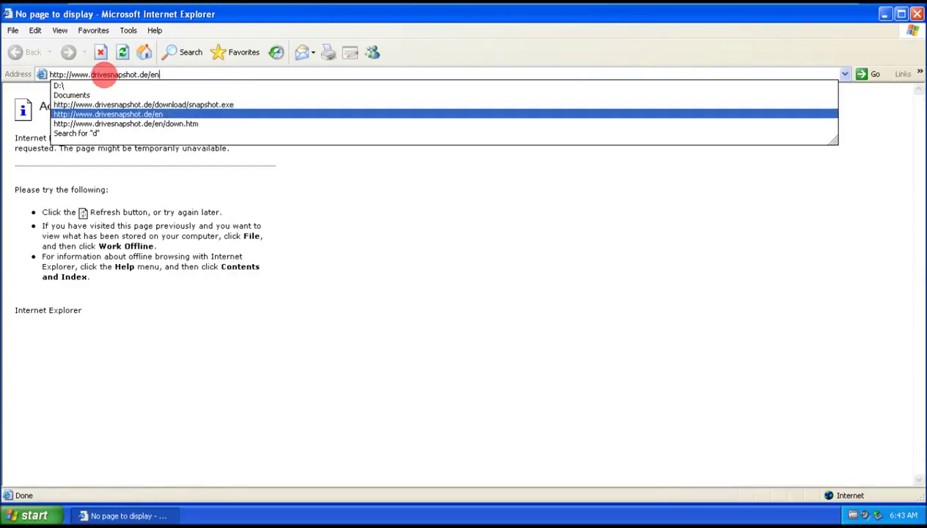
key(Return)
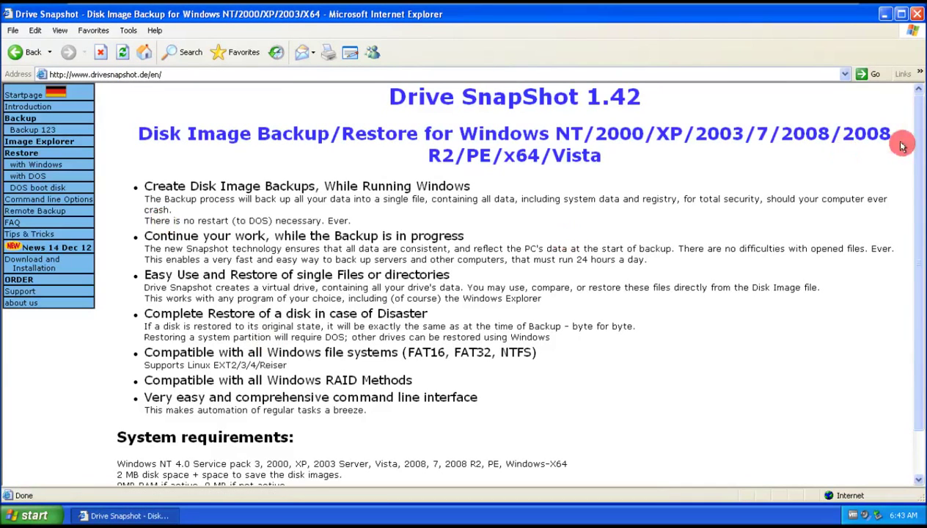
click(29, 263)
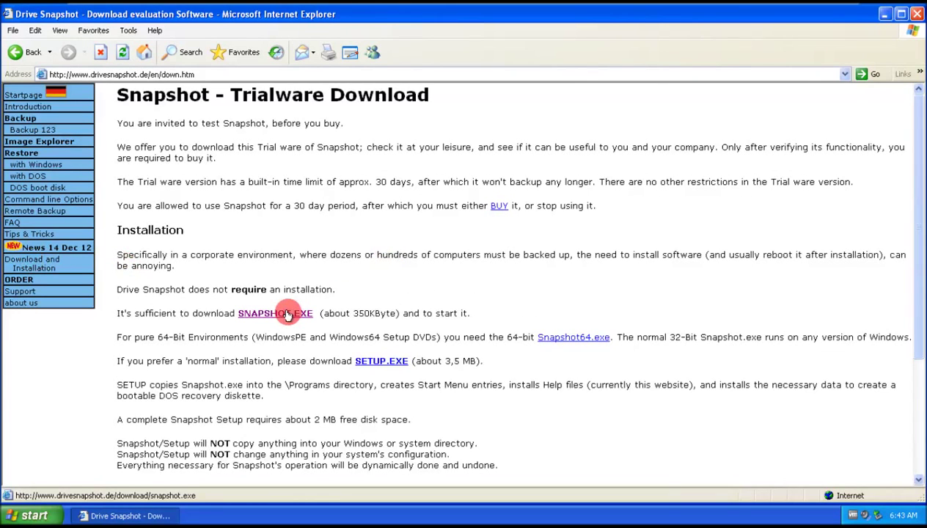
click(916, 14)
click(23, 16)
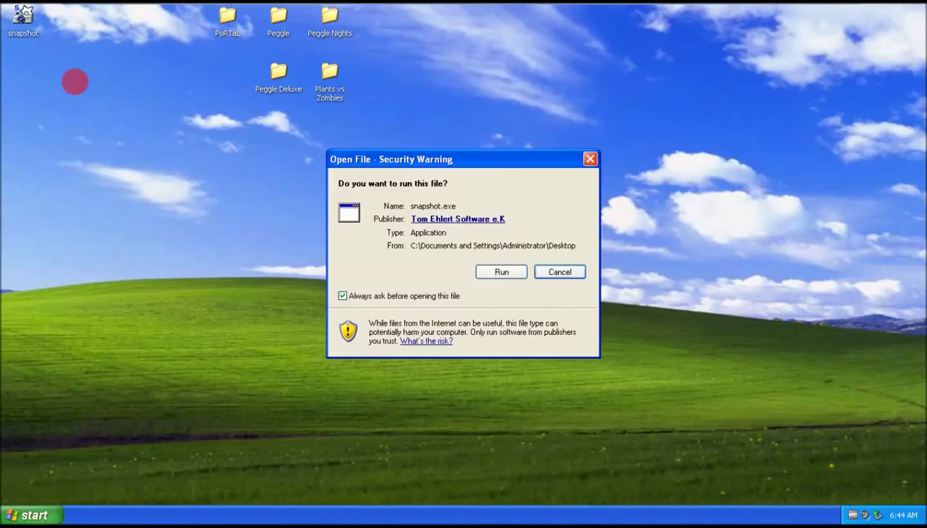
Let snapshot.exe run past the security warning and start a Backup Disk To File job
click(516, 276)
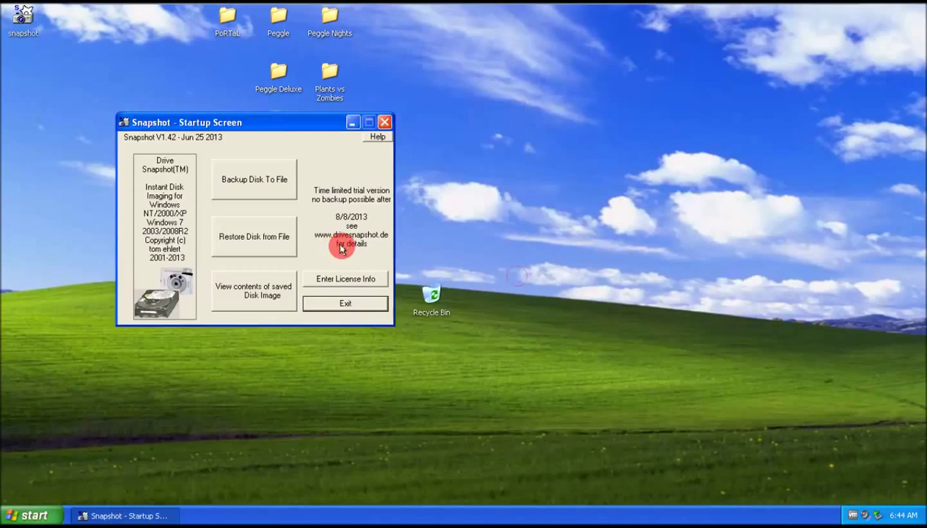
click(262, 184)
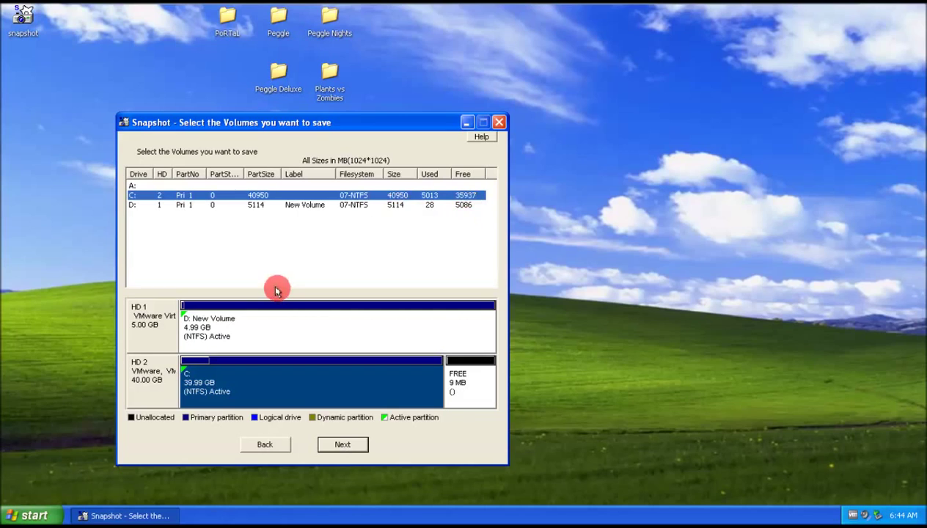
Save the C: volume image as C-Drive.SNA on New Volume (D:), leaving advanced options unchanged
click(334, 446)
click(358, 159)
click(154, 328)
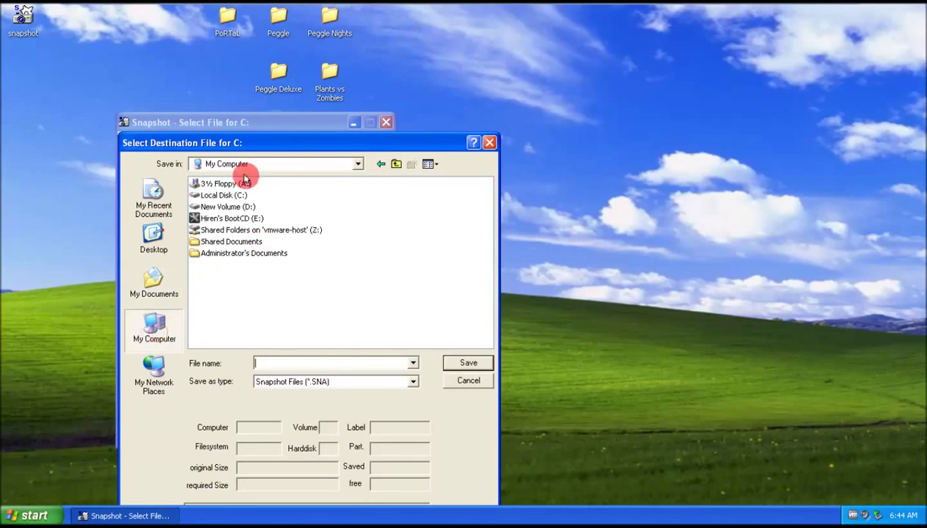
double_click(232, 207)
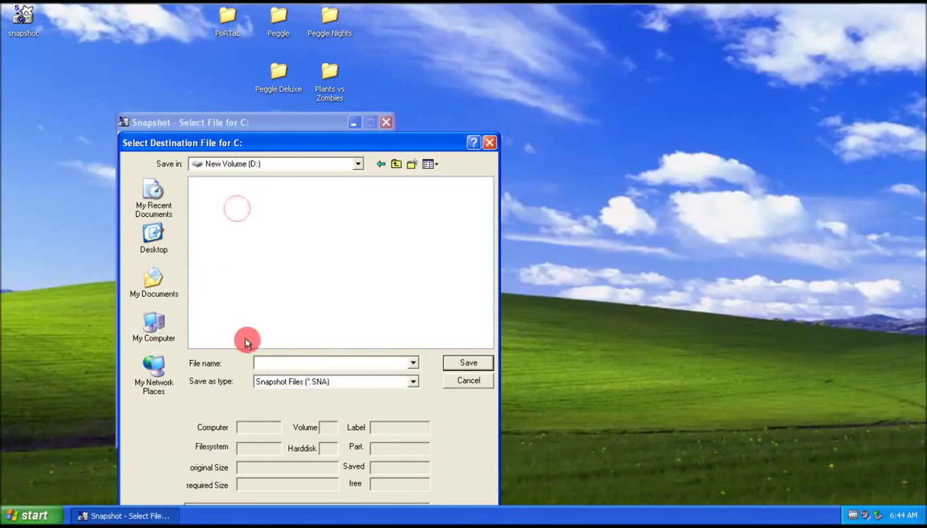
click(275, 360)
text(C-Drive)
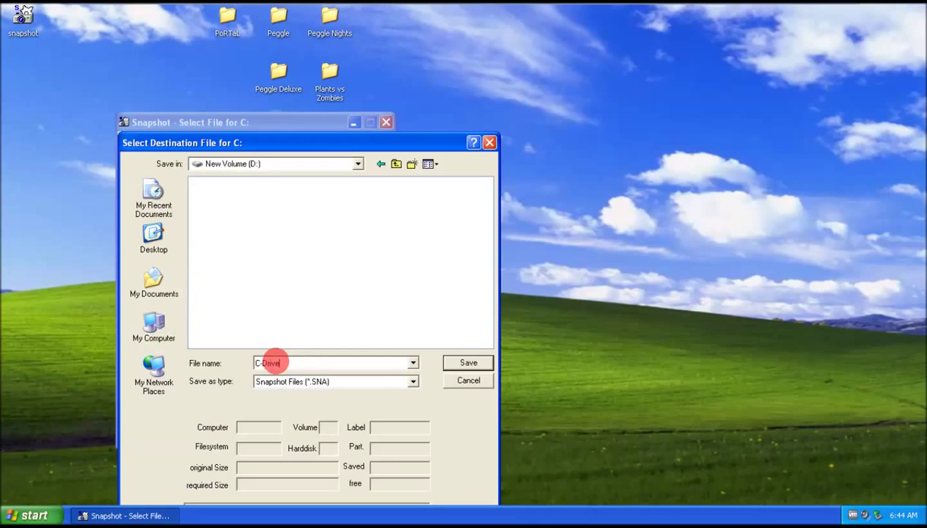
click(467, 362)
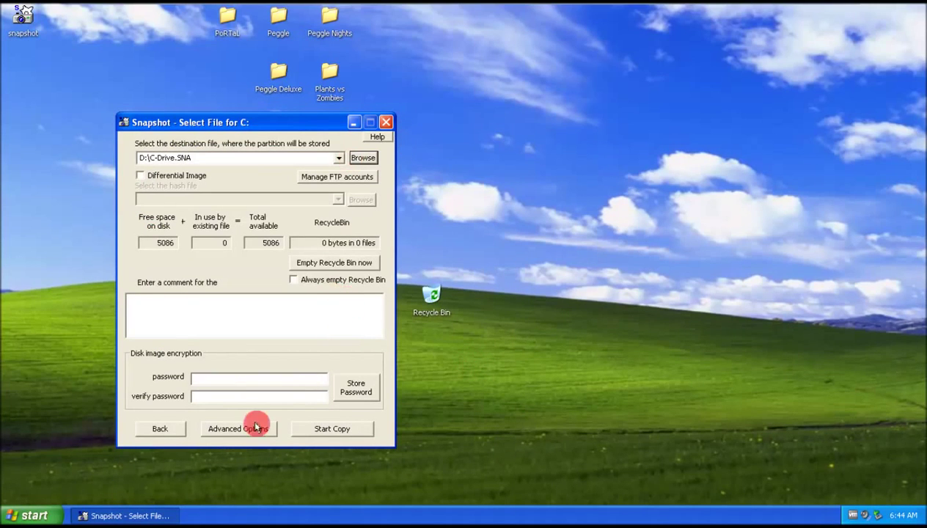
click(222, 429)
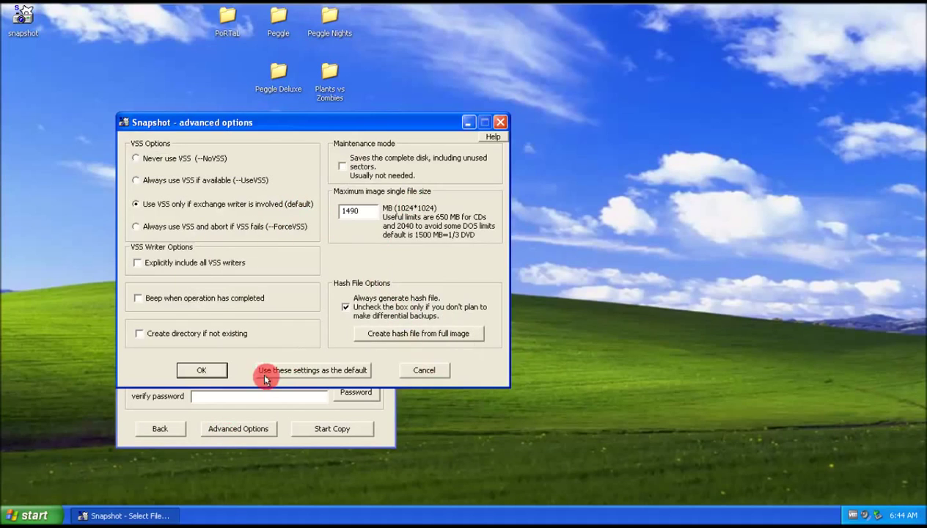
click(199, 369)
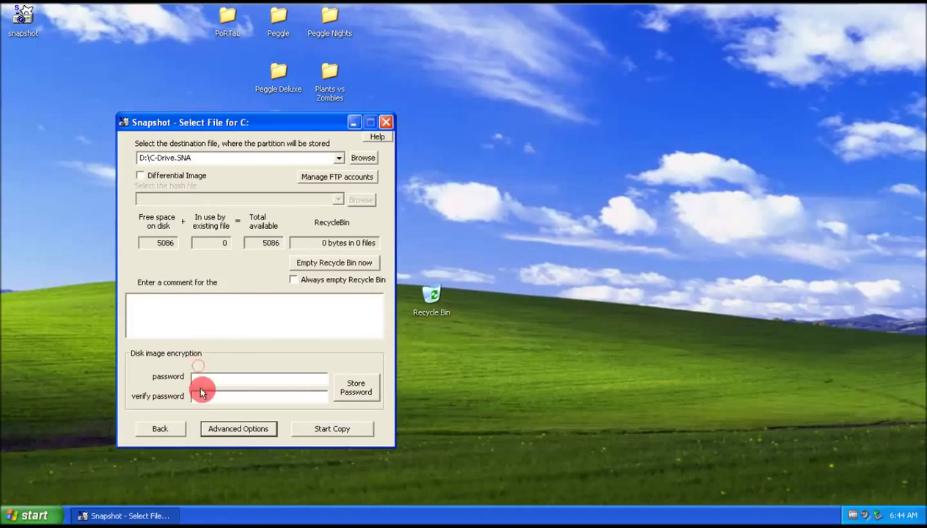
Start imaging C: to D:\C-Drive.SNA and dismiss the success report once it reaches 100%
click(334, 431)
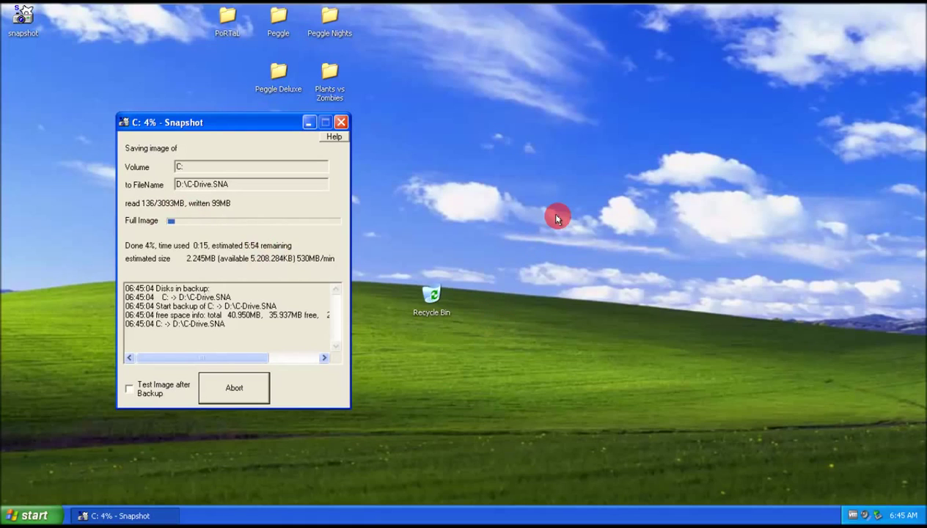
key(ctrl+alt+Return)
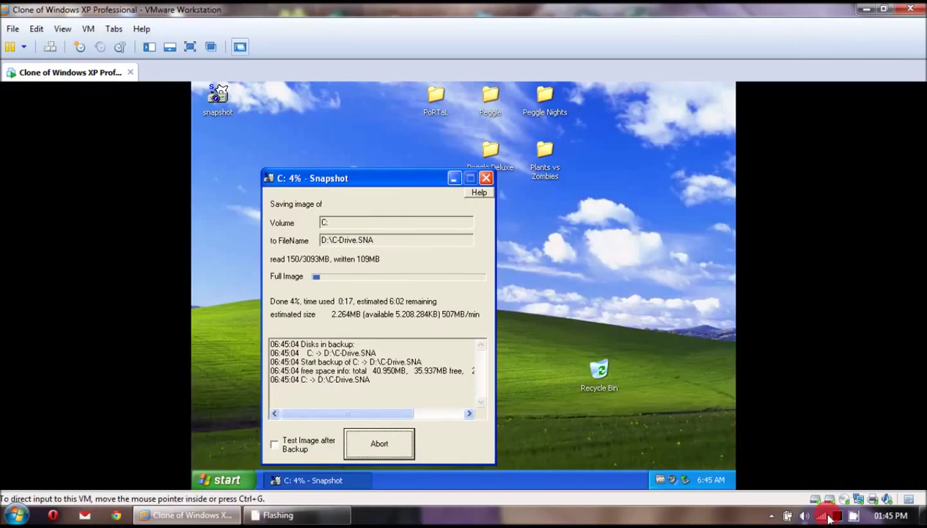
right_click(827, 517)
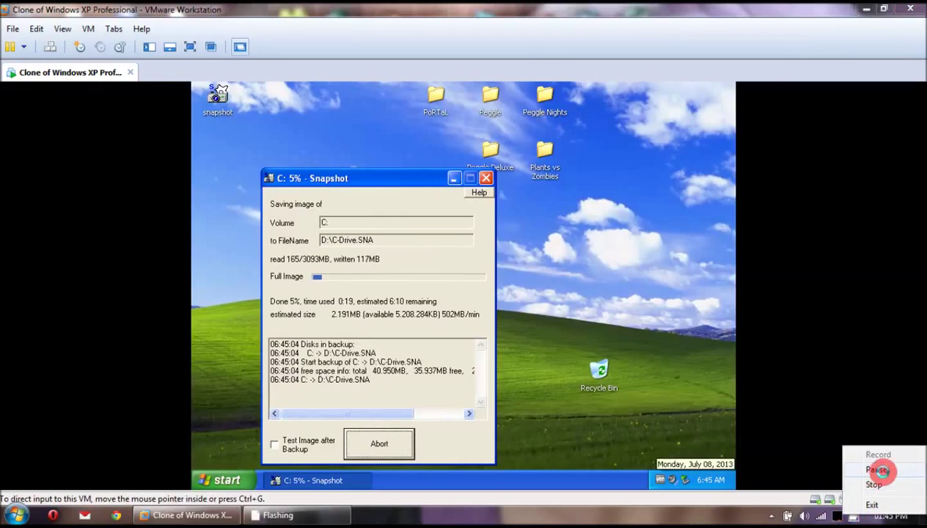
click(877, 470)
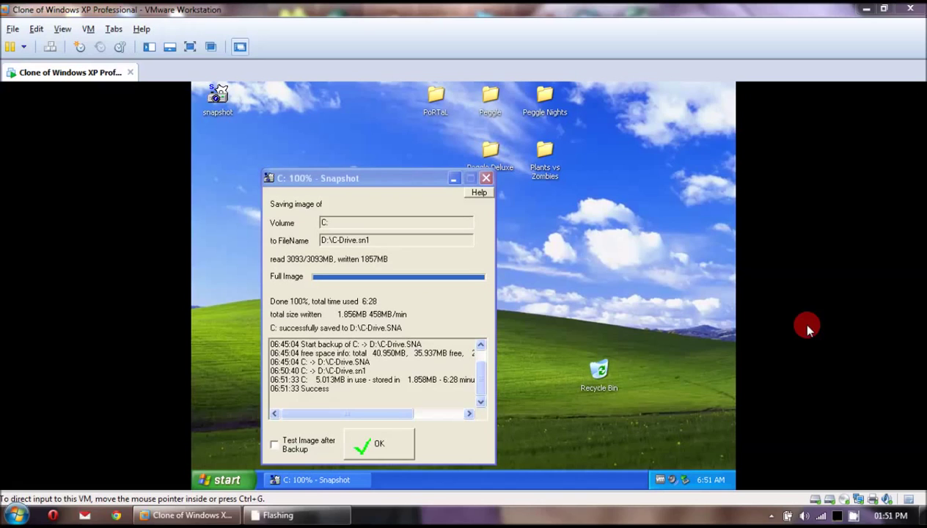
click(378, 443)
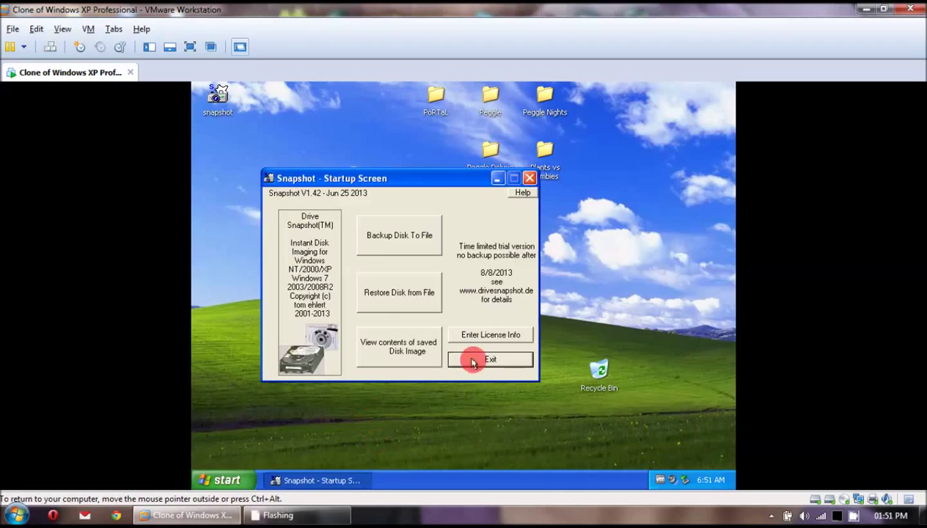
Exit Drive Snapshot, turn off the Windows XP guest, and release input to the host
click(468, 360)
click(220, 479)
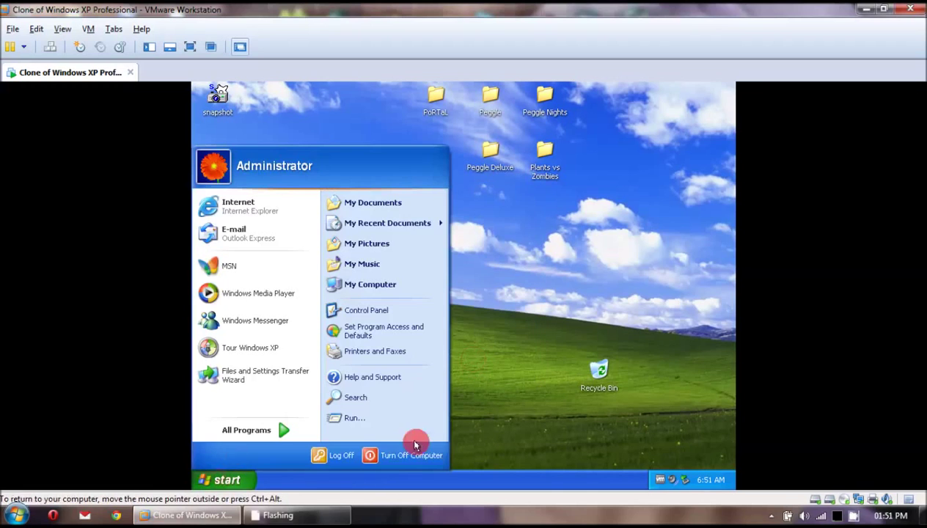
click(414, 456)
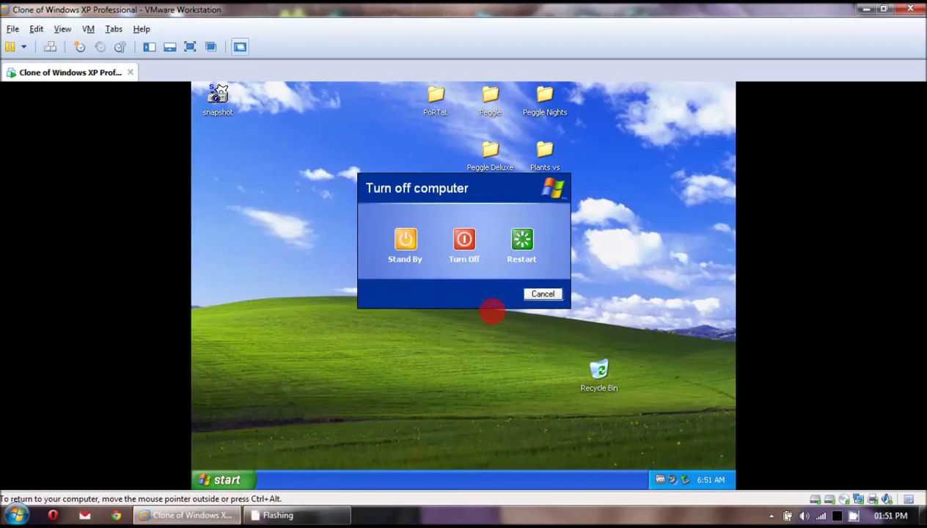
click(460, 237)
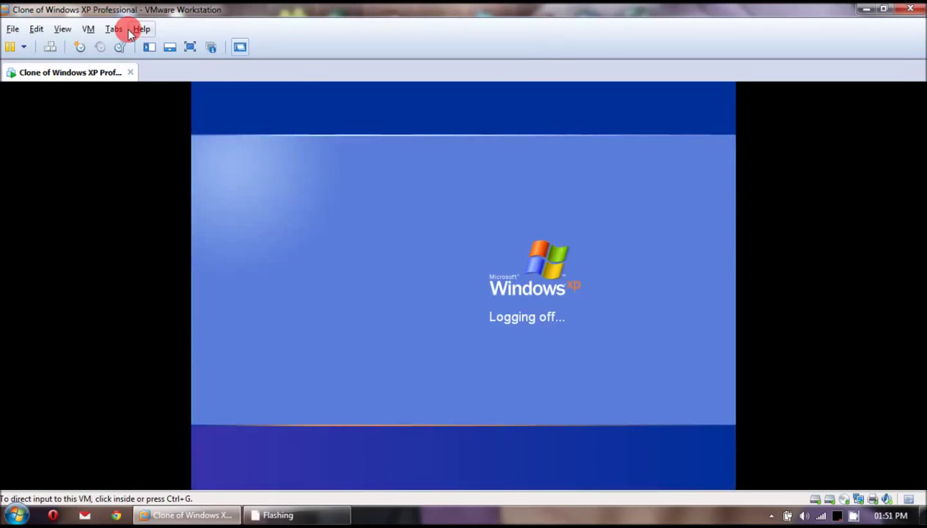
click(77, 113)
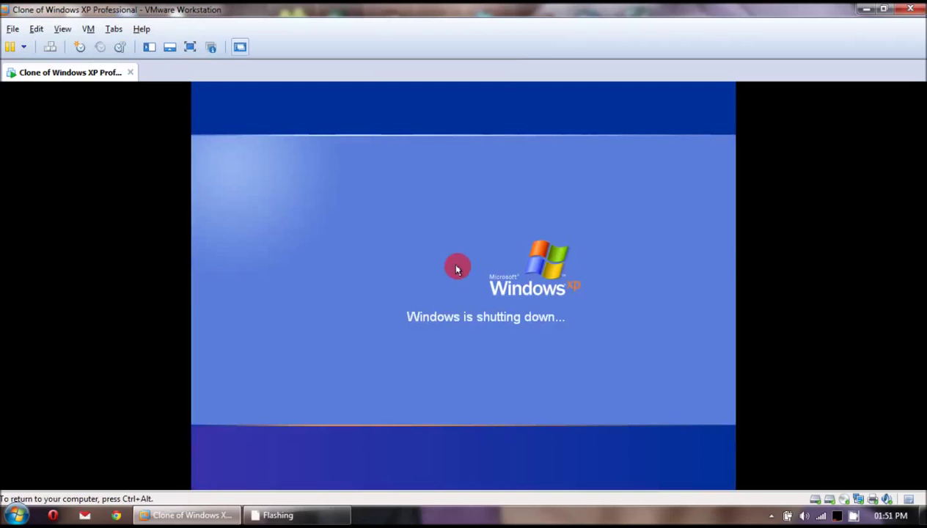
key(ctrl+alt)
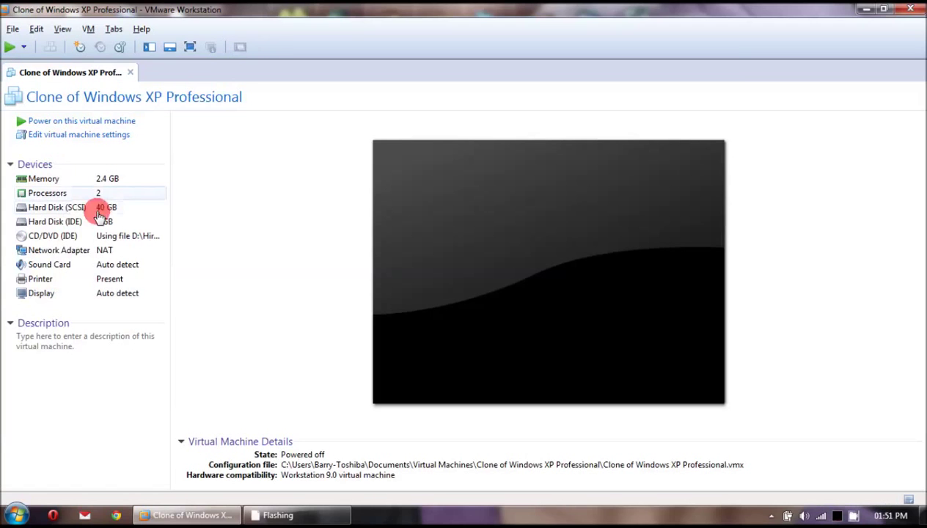
In VM Settings, review the 40 GB SCSI hard disk's advanced options, then remove it
click(94, 29)
click(125, 216)
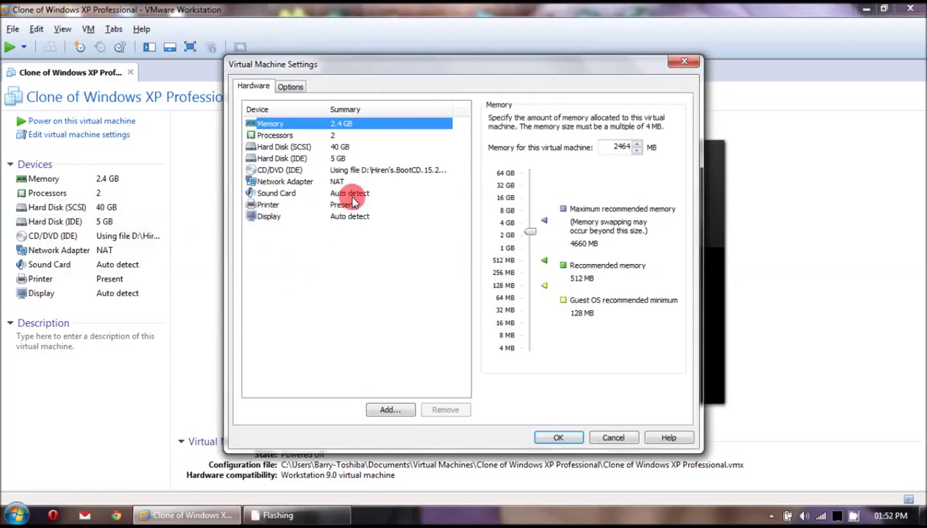
click(313, 147)
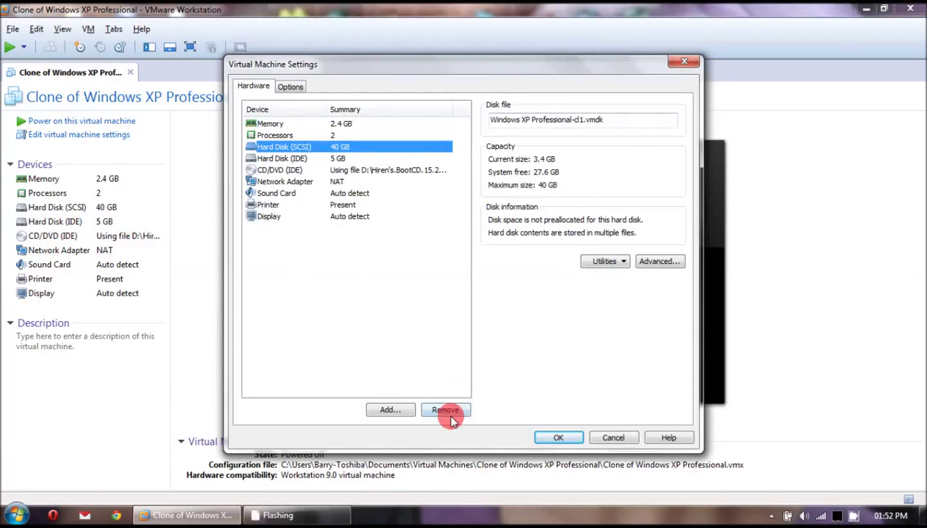
click(646, 262)
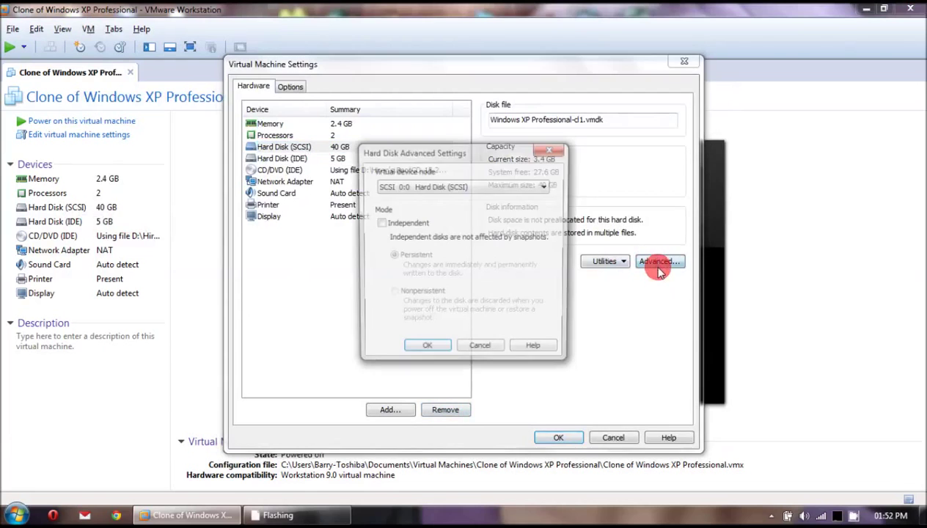
click(470, 187)
click(472, 185)
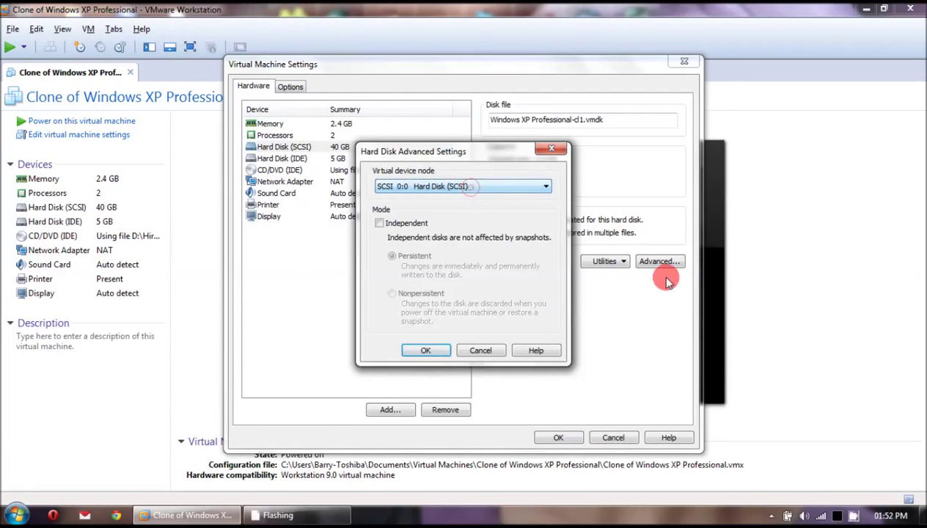
click(483, 352)
click(449, 411)
click(390, 410)
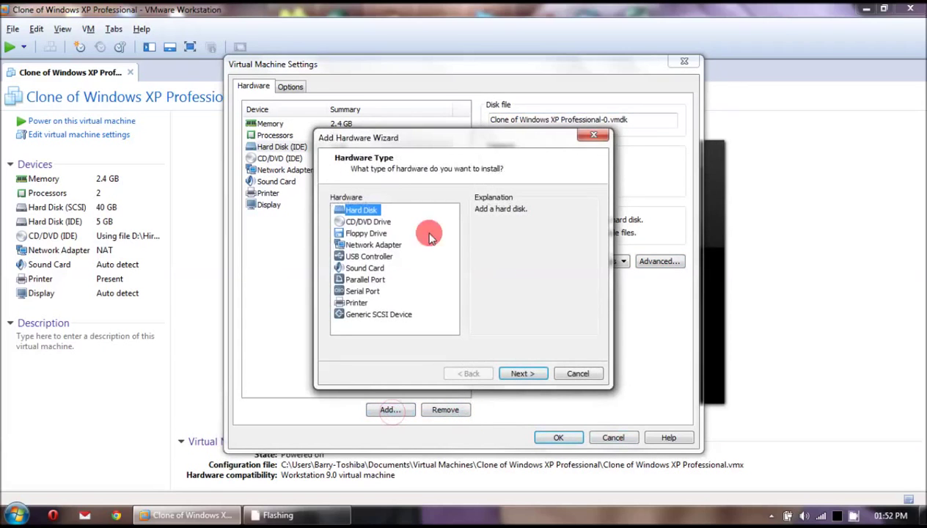
Create a new 40 GB IDE virtual disk, check its Advanced and Utilities options, and save
click(518, 374)
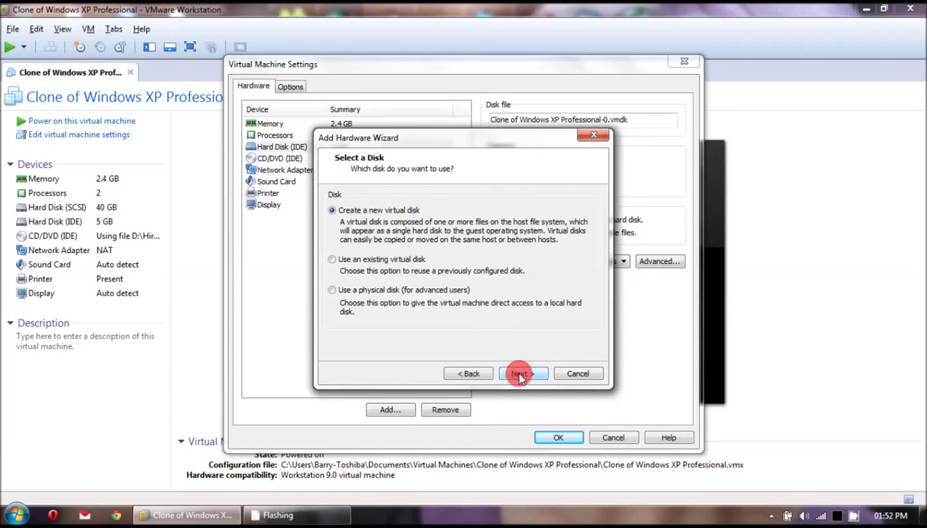
click(519, 375)
click(519, 375)
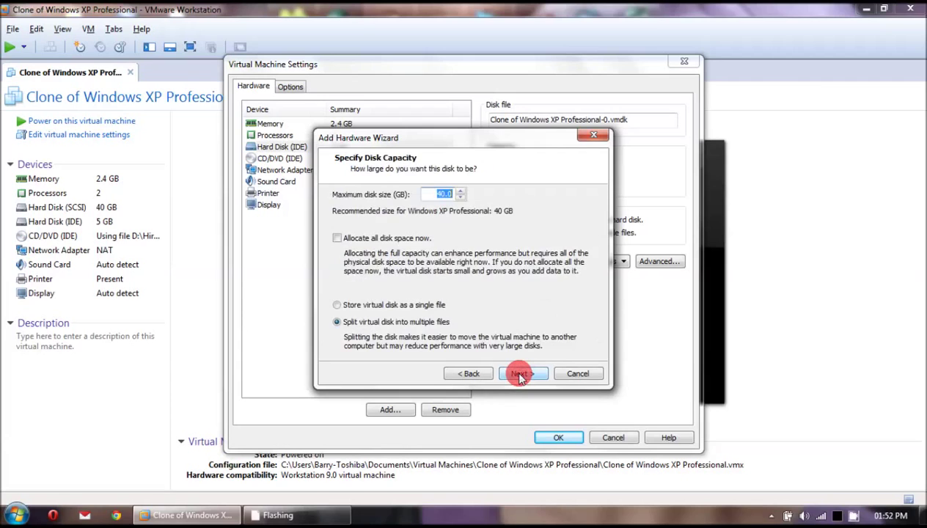
click(519, 374)
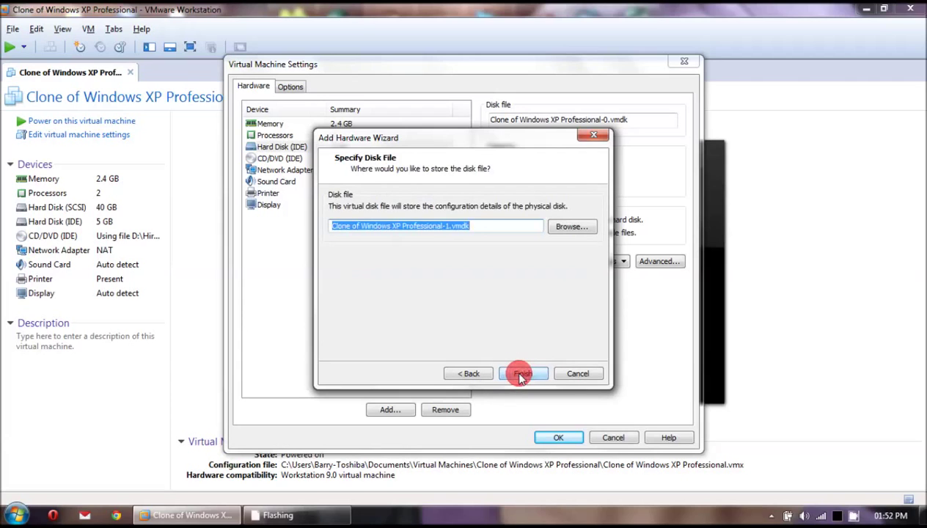
click(521, 373)
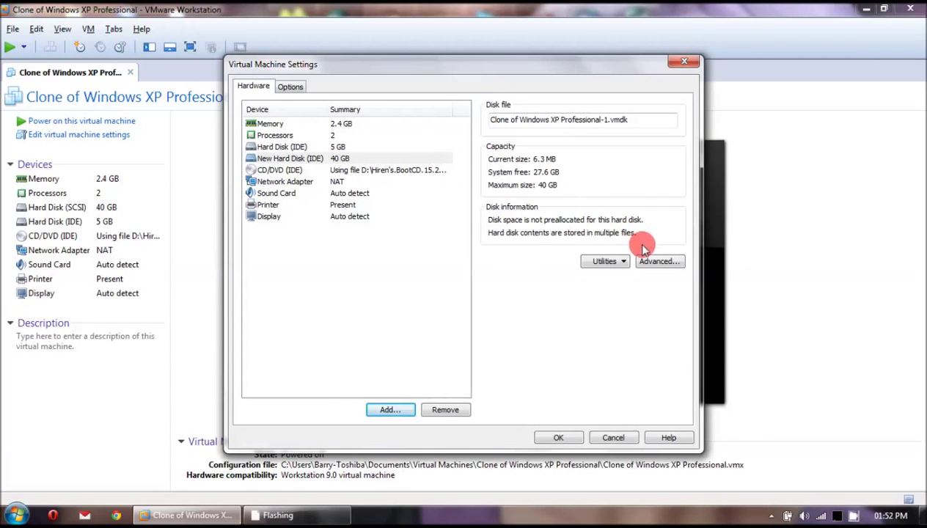
click(658, 264)
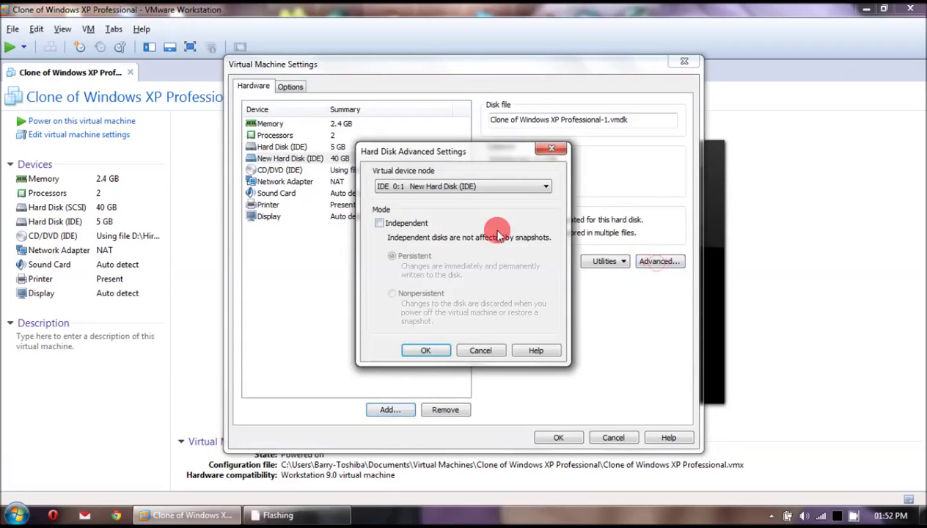
click(551, 148)
click(602, 265)
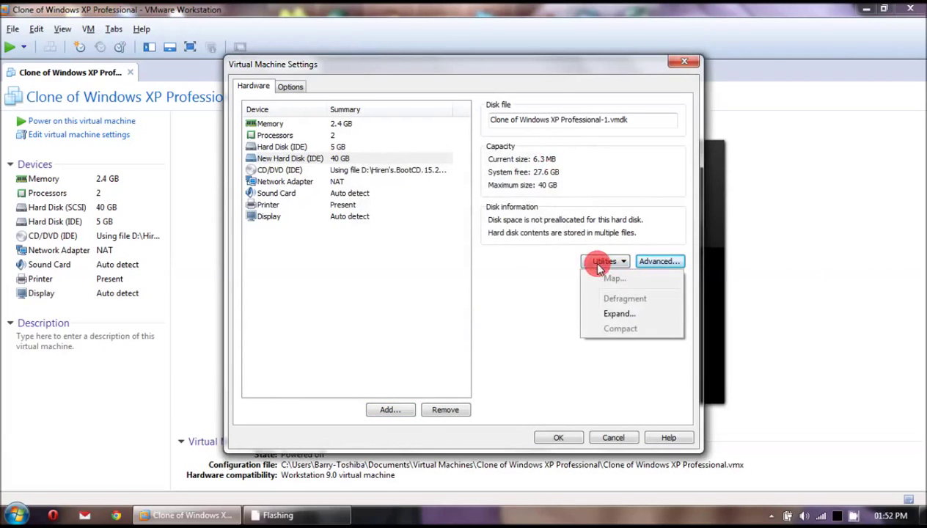
click(576, 443)
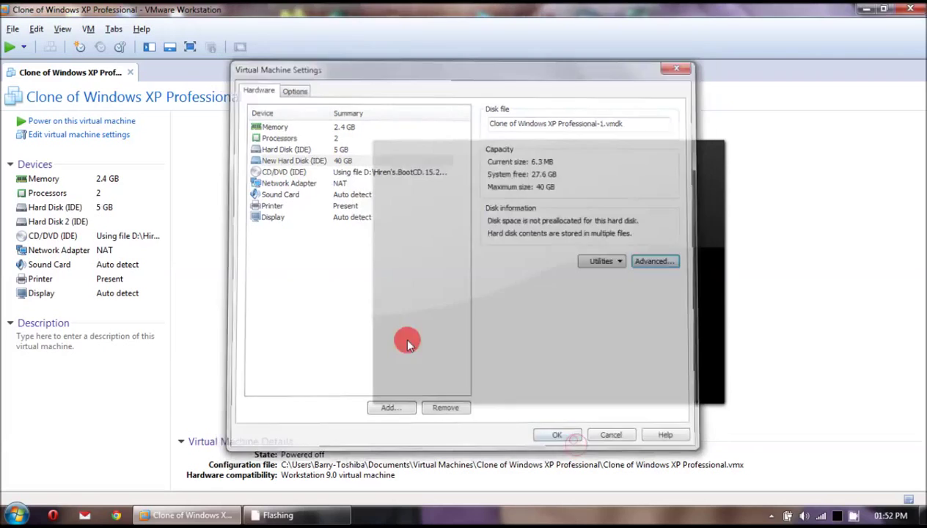
Power on the clone and boot from the hard drive entry in the boot menu
click(88, 121)
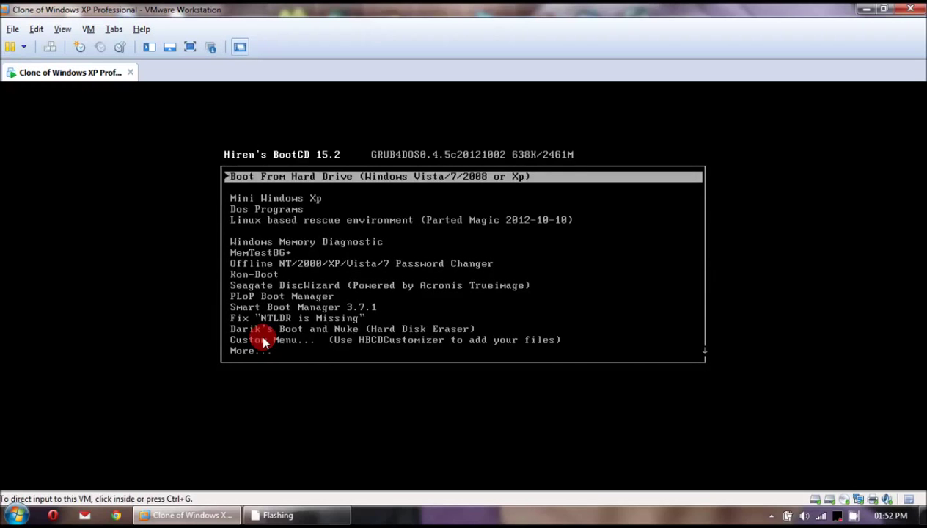
click(263, 340)
key(Return)
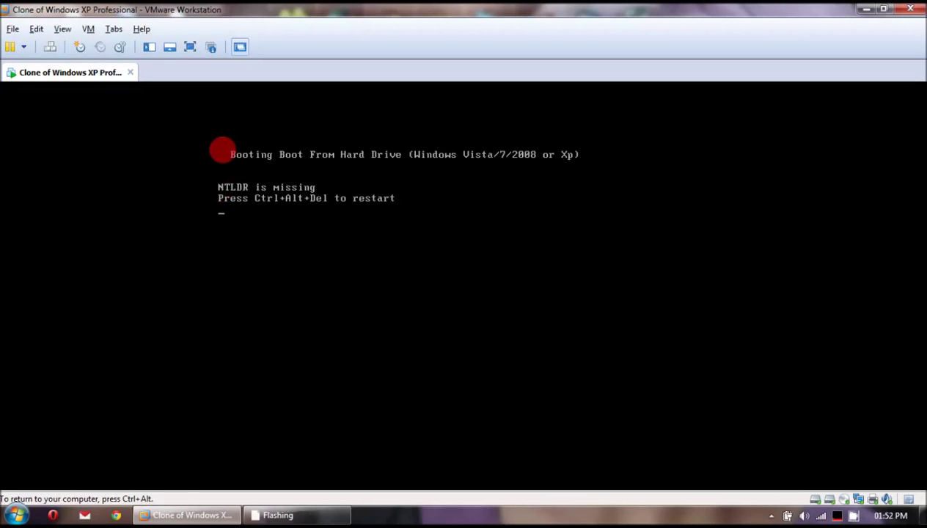
Release input and restart the guest, suppressing future restart confirmations
key(ctrl+alt)
click(15, 47)
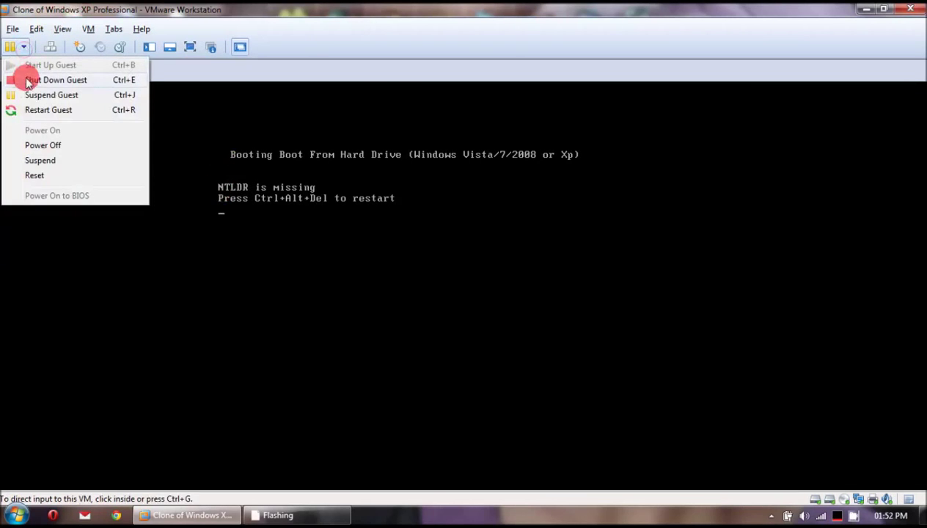
click(28, 109)
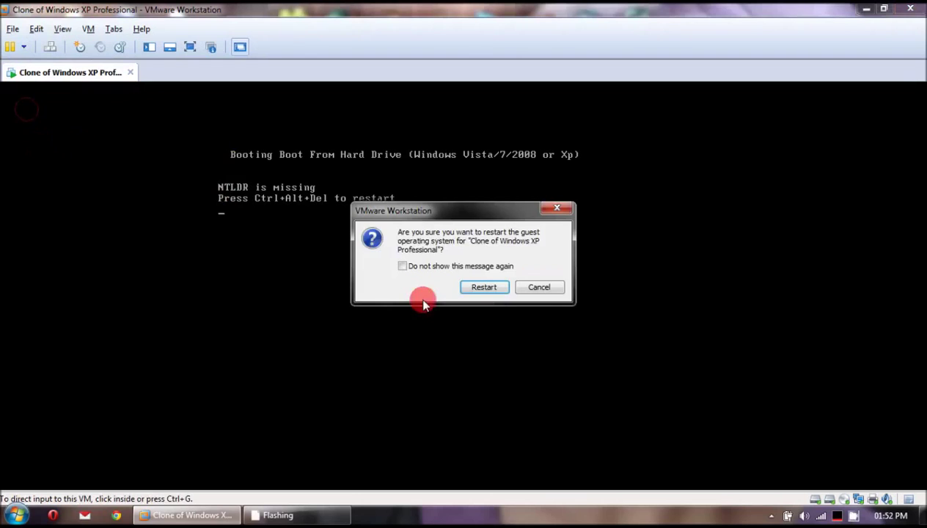
click(419, 265)
click(486, 286)
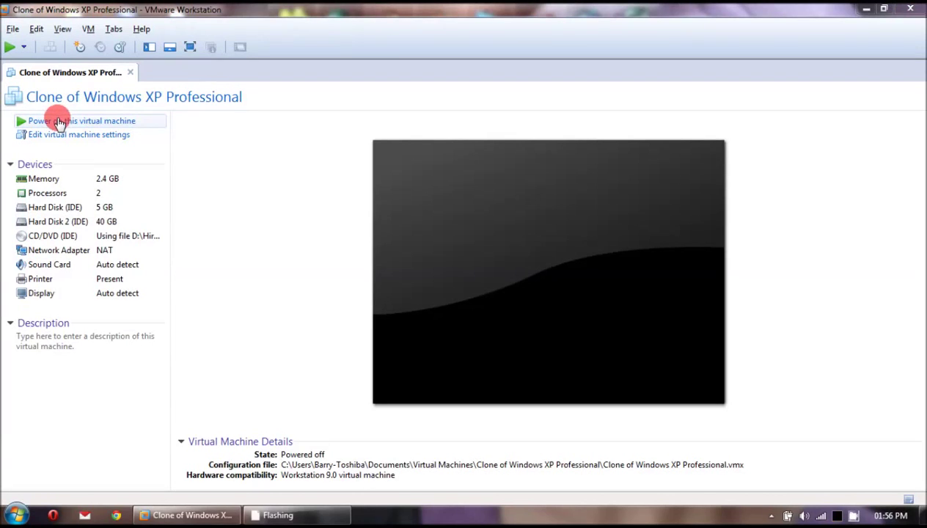
Power on the clone full screen and boot option 2, Mini Windows Xp, from Hiren's menu
click(58, 121)
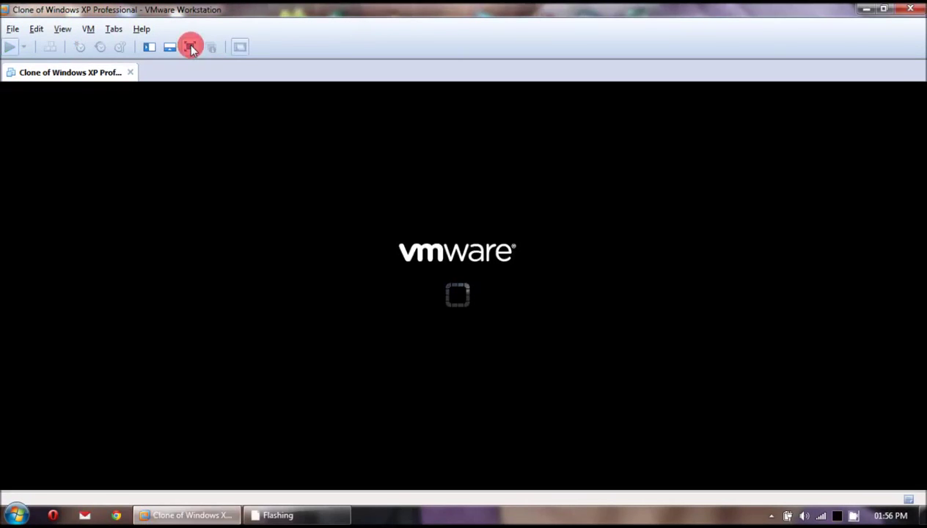
click(190, 47)
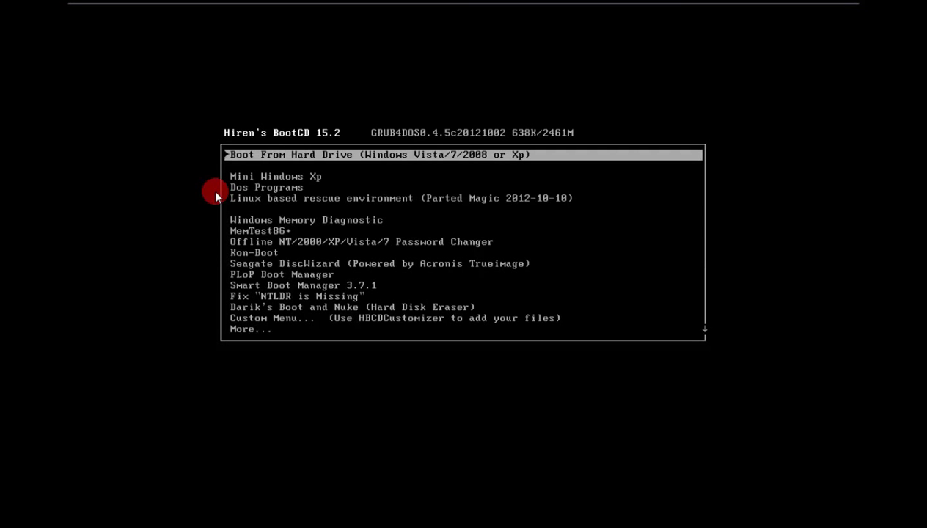
click(215, 194)
key(2)
key(Return)
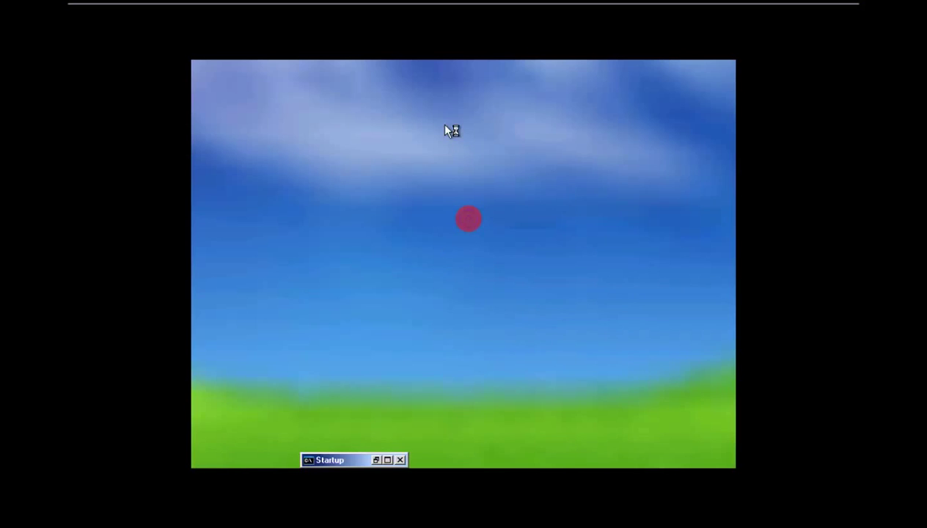
In Display Properties, set Mini XP's screen resolution to 1280 by 720 pixels and keep it
right_click(385, 165)
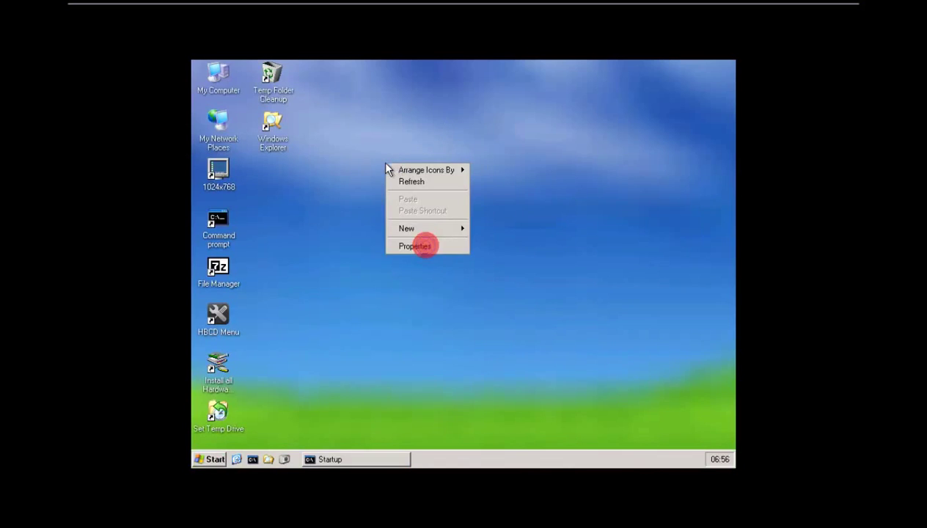
click(436, 246)
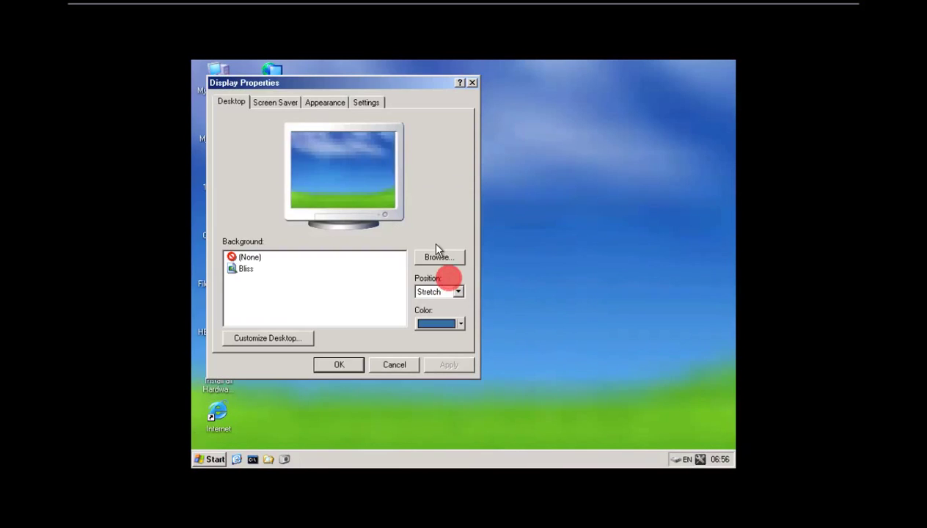
click(365, 103)
drag(257, 294, 264, 294)
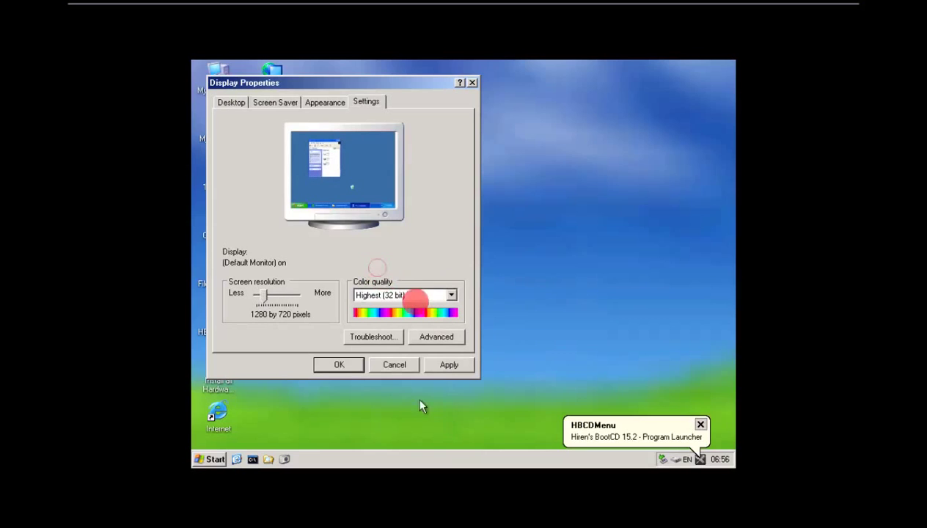
click(339, 365)
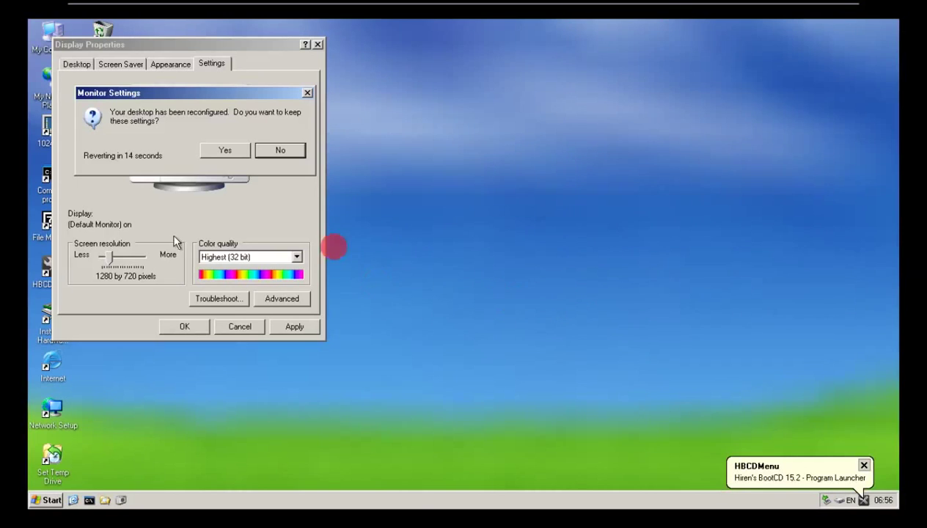
click(227, 150)
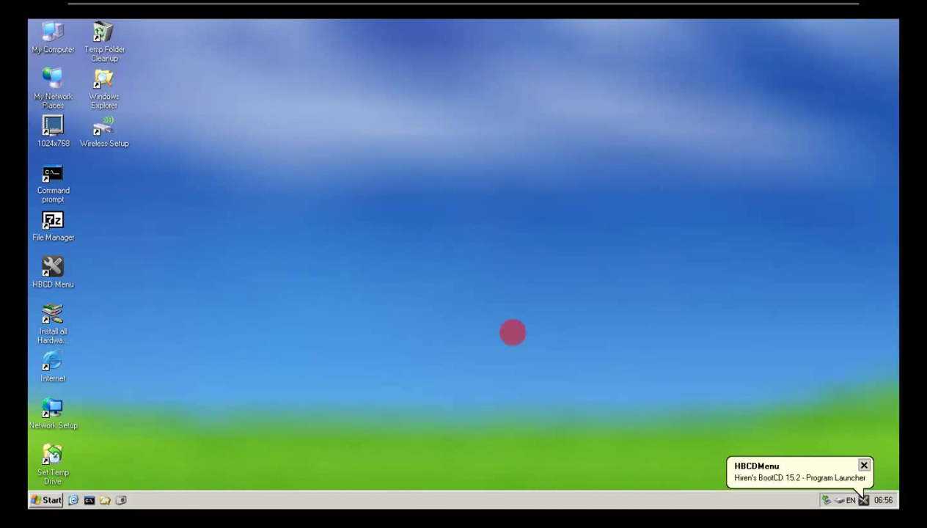
Launch Drive Snapshot from the Hiren's BootCD menu
click(863, 500)
mouse_move(802, 245)
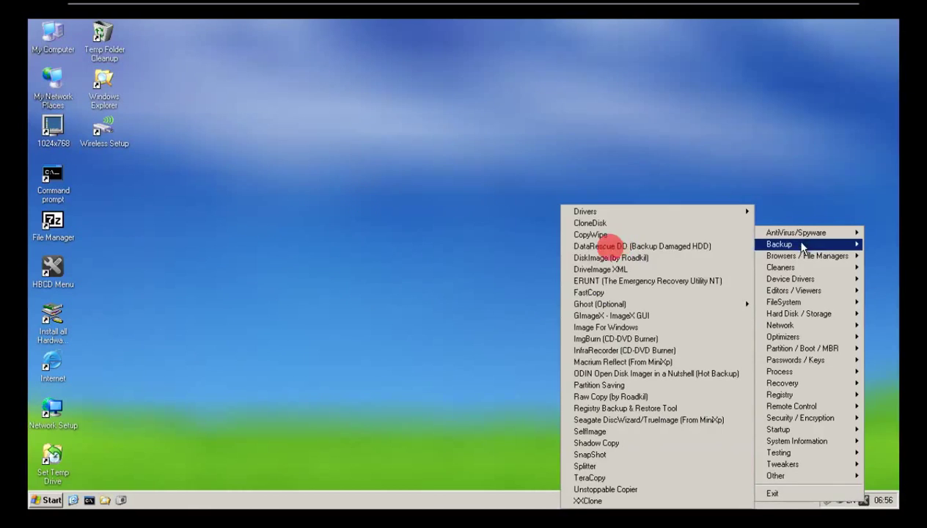
click(650, 456)
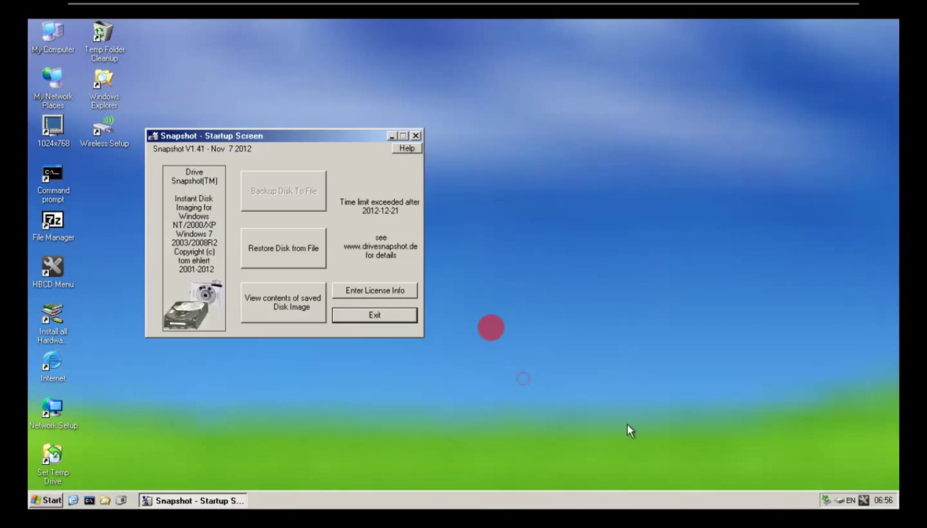
Choose Restore Disk from File with C:\C-Drive.SNA as the image
click(276, 250)
click(384, 168)
click(180, 292)
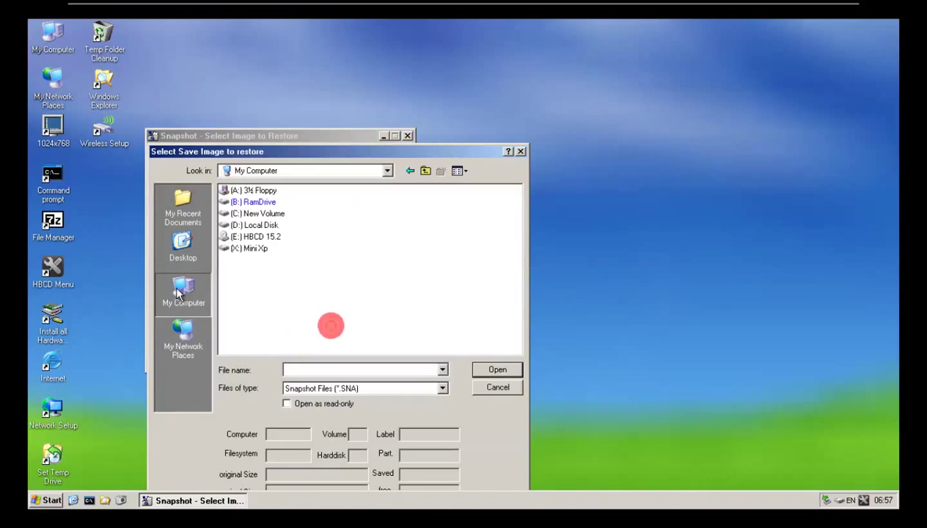
double_click(260, 214)
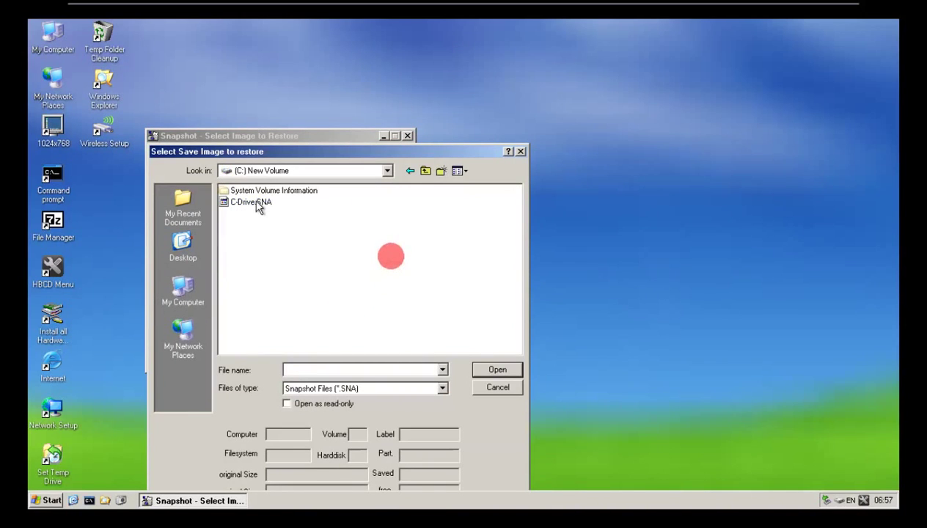
double_click(253, 201)
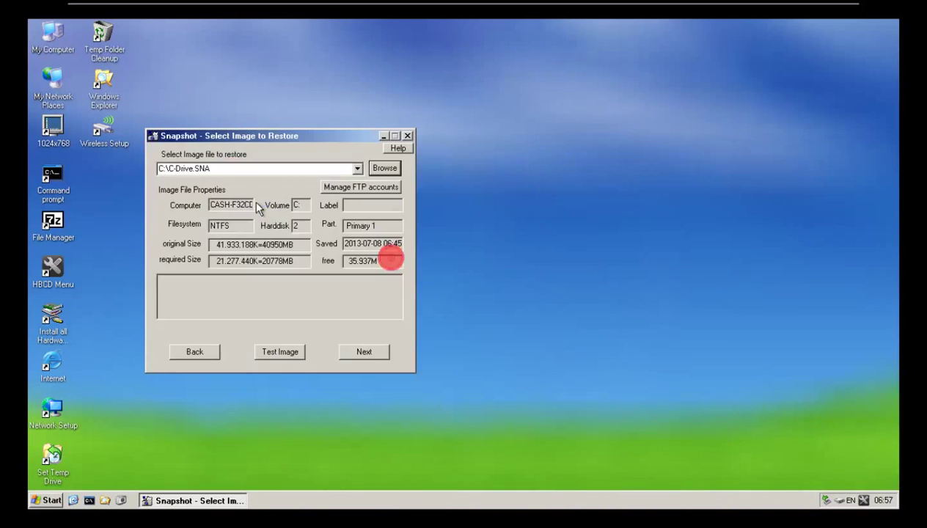
click(355, 351)
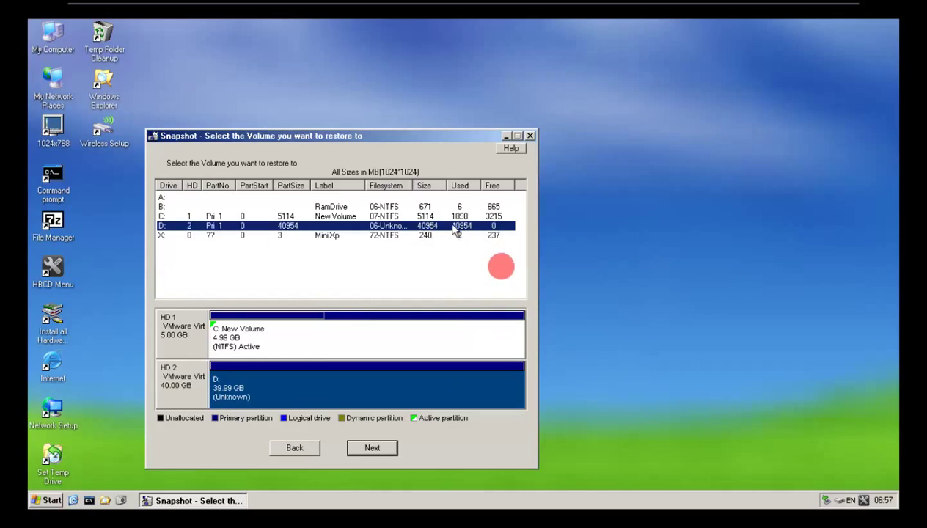
Start restoring the image onto the 40 GB D: volume, confirming the overwrite
click(373, 450)
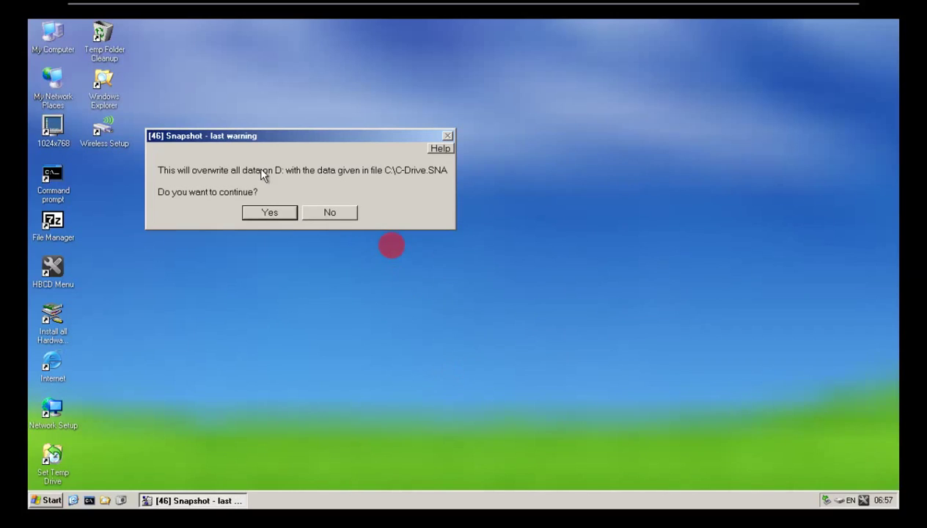
click(266, 212)
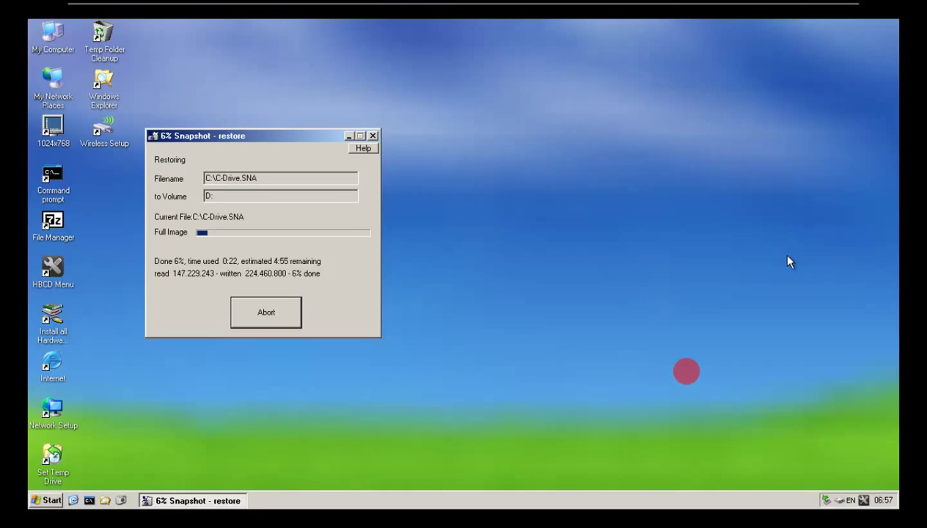
key(ctrl+alt+Return)
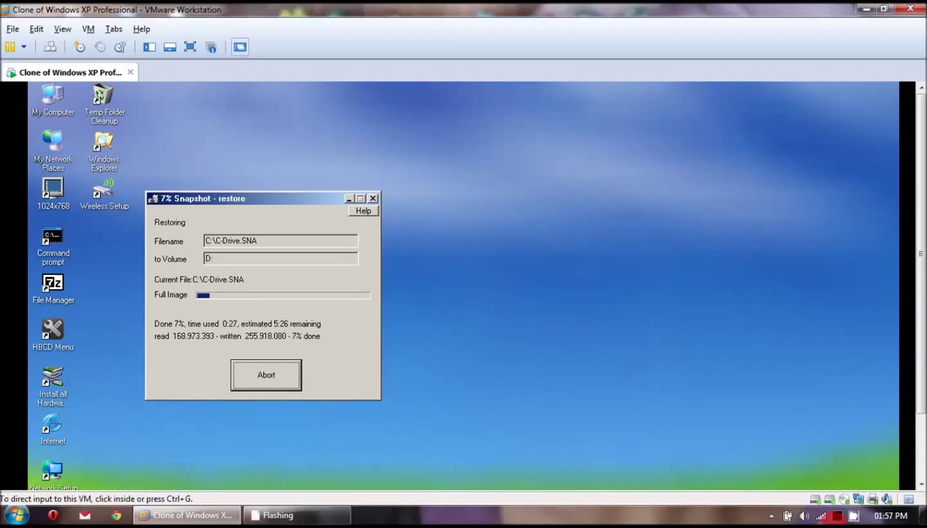
right_click(852, 515)
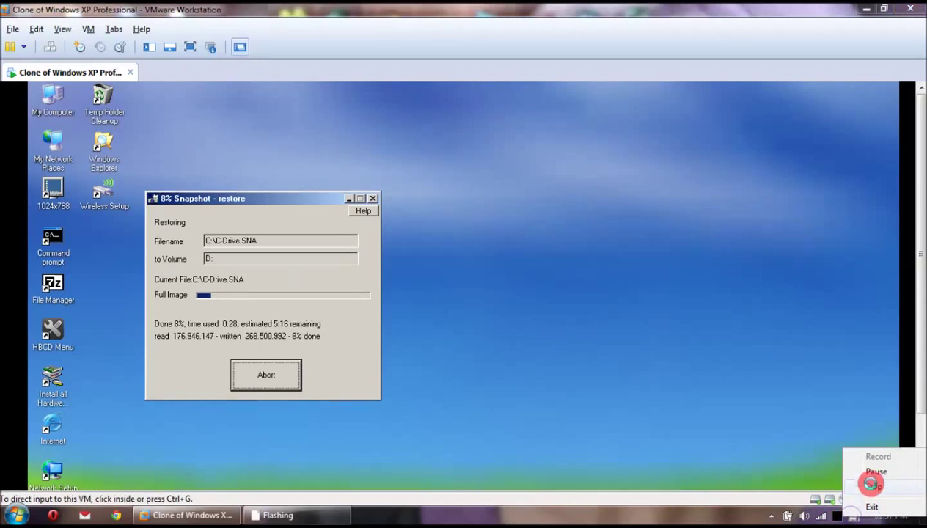
click(874, 474)
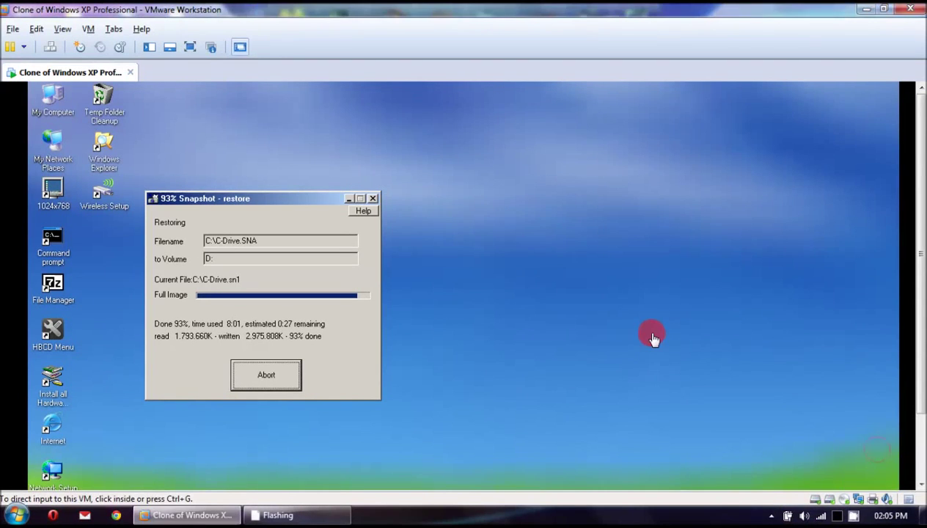
click(652, 337)
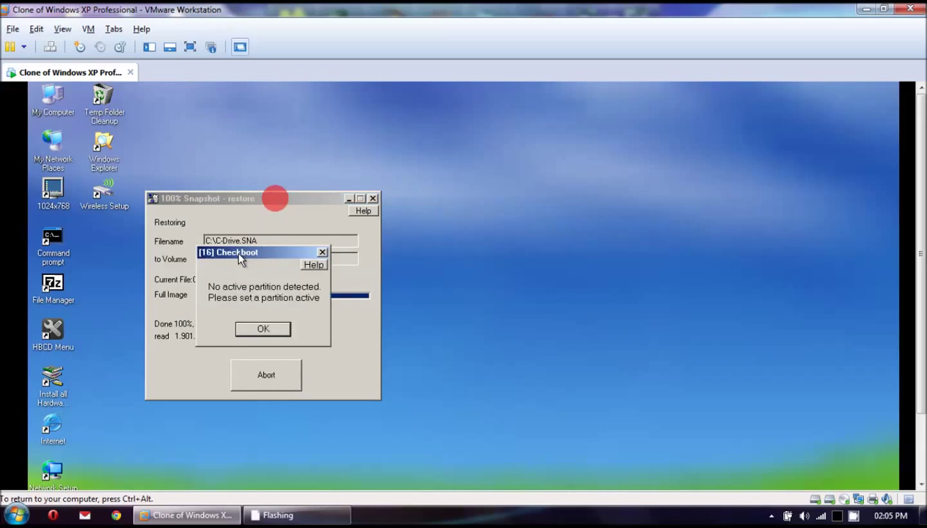
Dismiss the no-active-partition warnings and the restore report, then quit Drive Snapshot
click(263, 331)
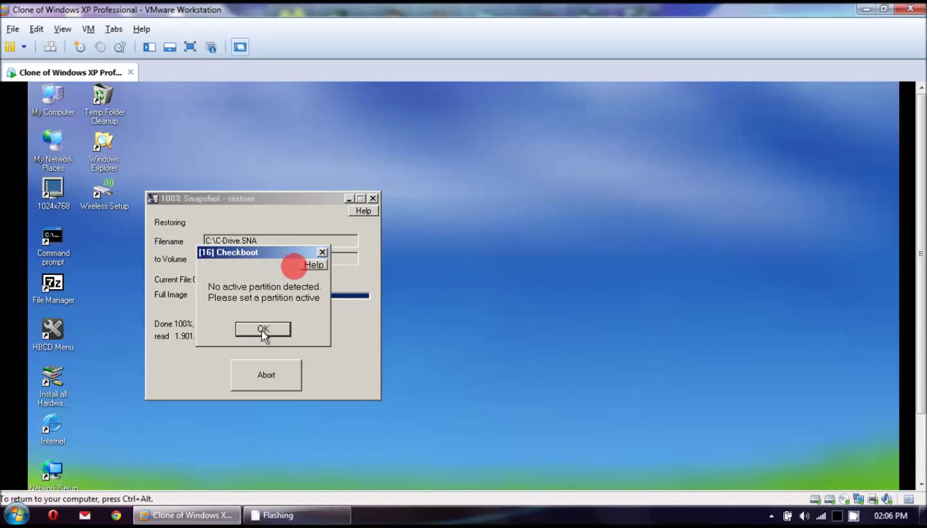
click(262, 331)
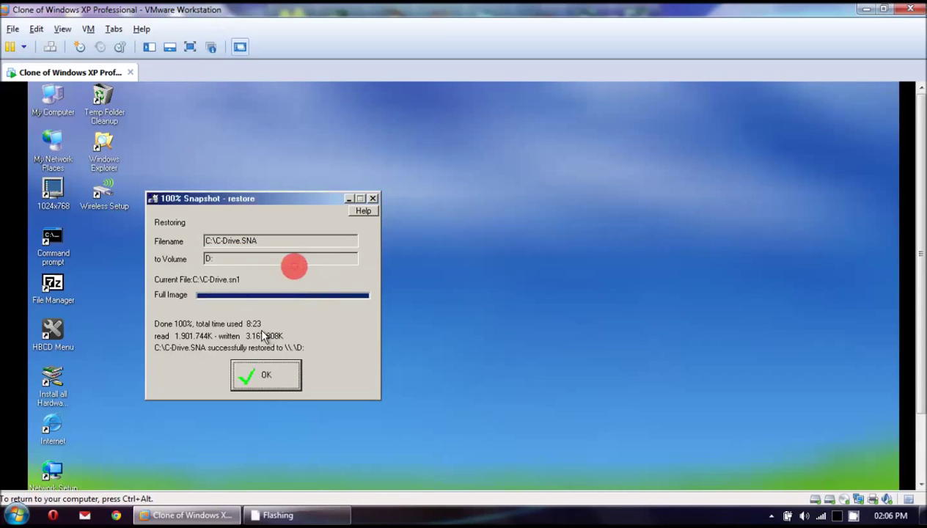
click(263, 376)
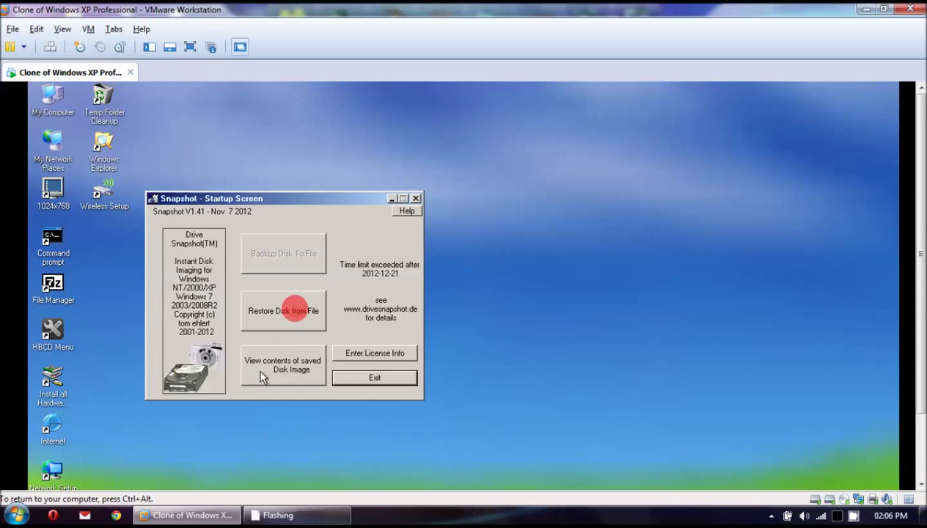
click(374, 378)
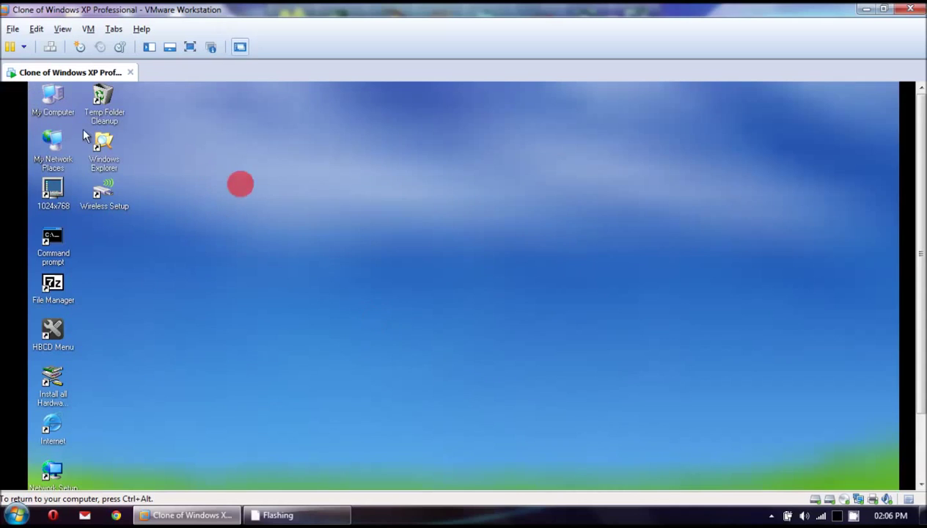
In Disk Management, mark the 40 GB D: partition on Disk 1 as active
right_click(47, 86)
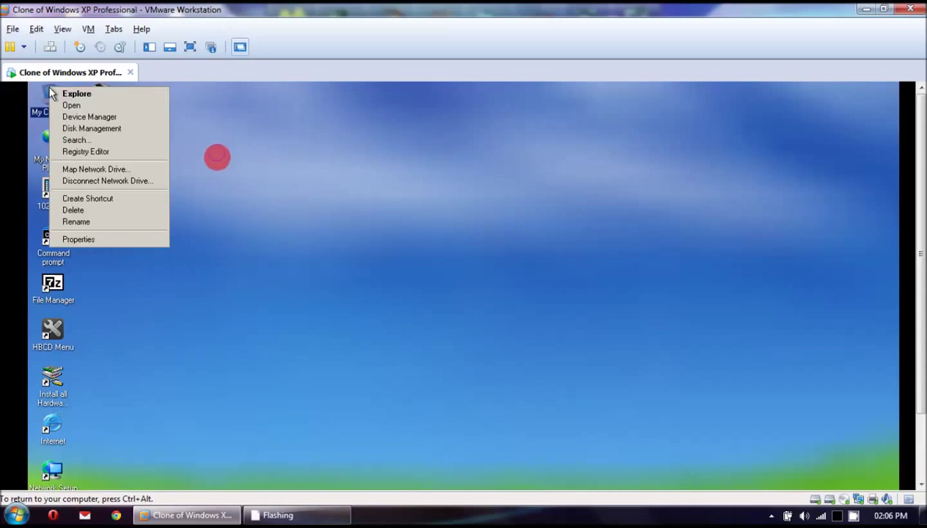
click(73, 129)
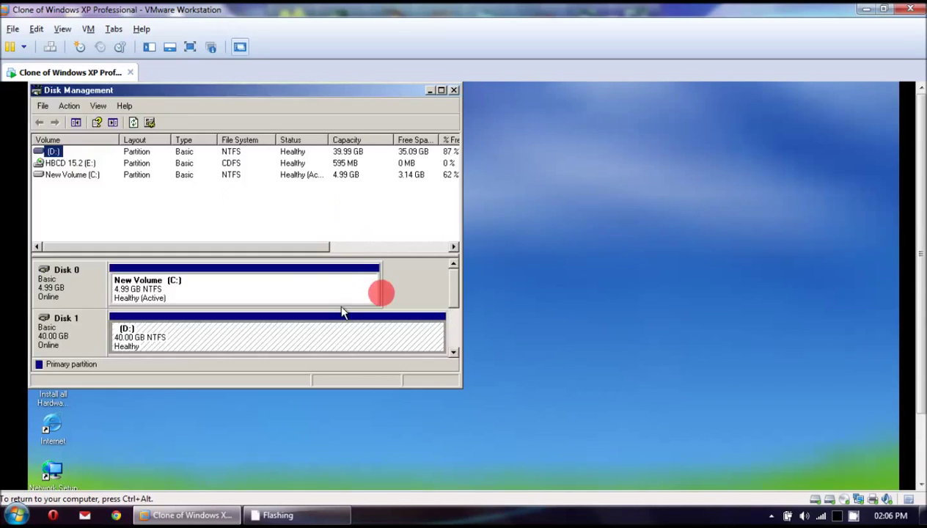
right_click(278, 327)
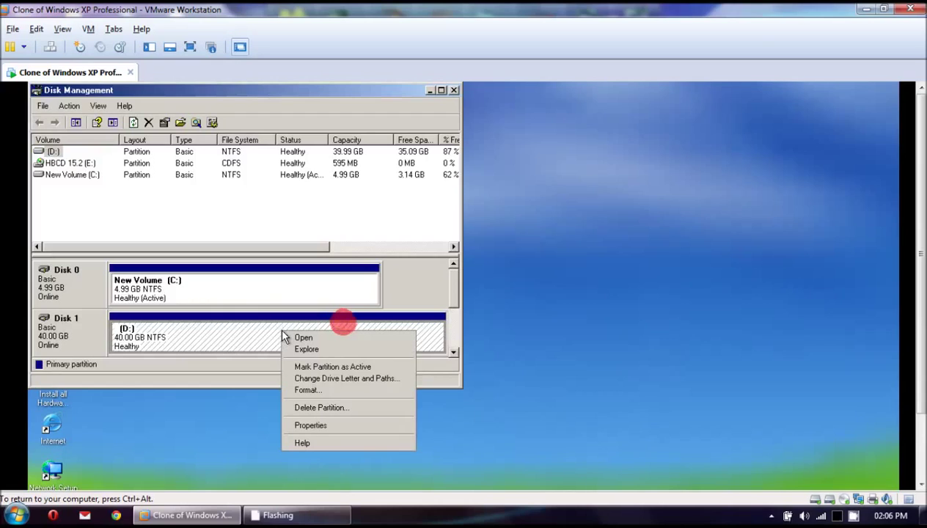
click(312, 367)
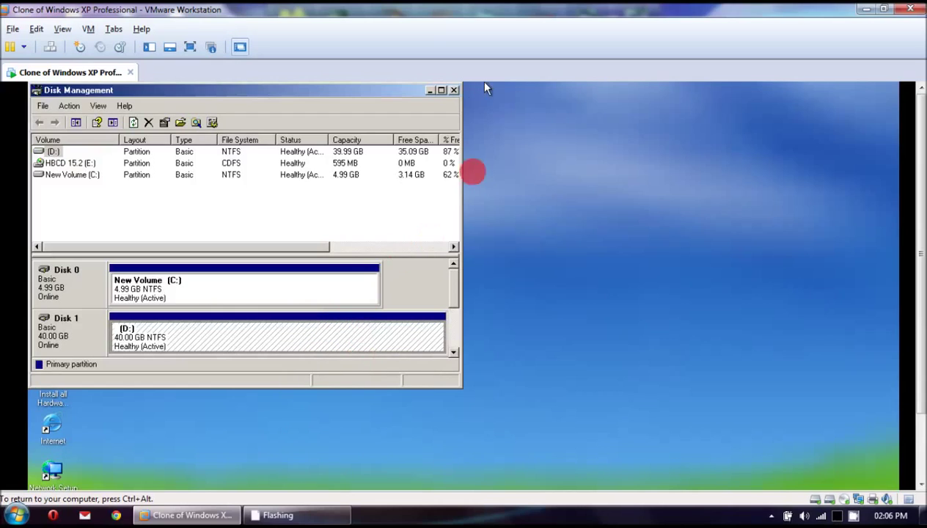
click(454, 90)
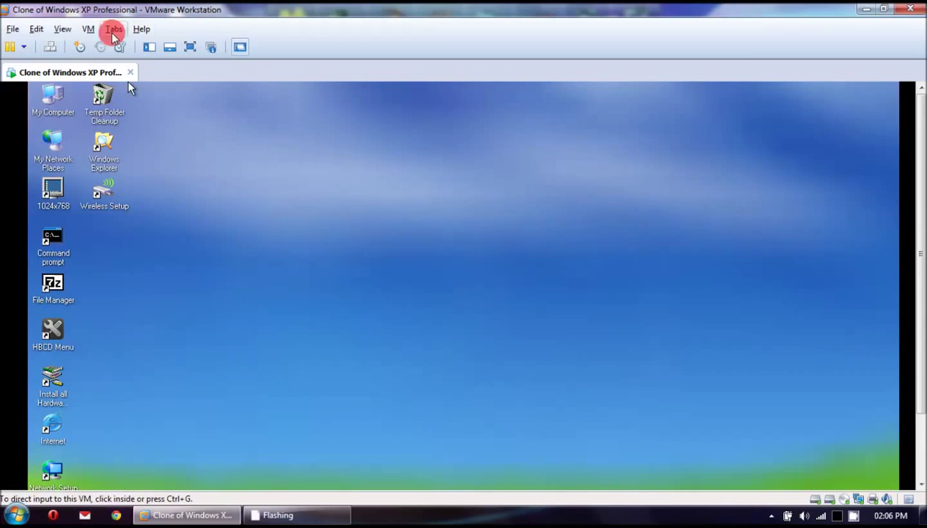
Disconnect the virtual CD/DVD (IDE) drive from the VM menu
click(88, 30)
mouse_move(110, 52)
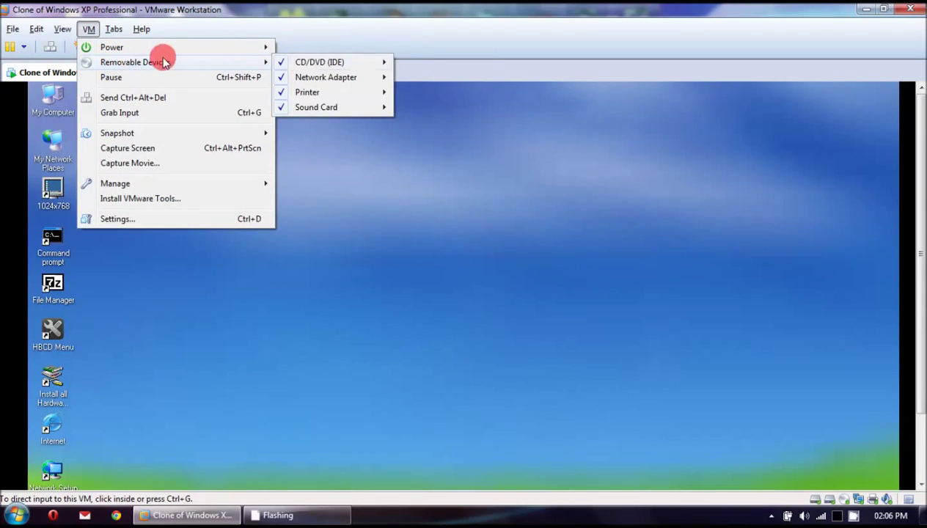
mouse_move(301, 65)
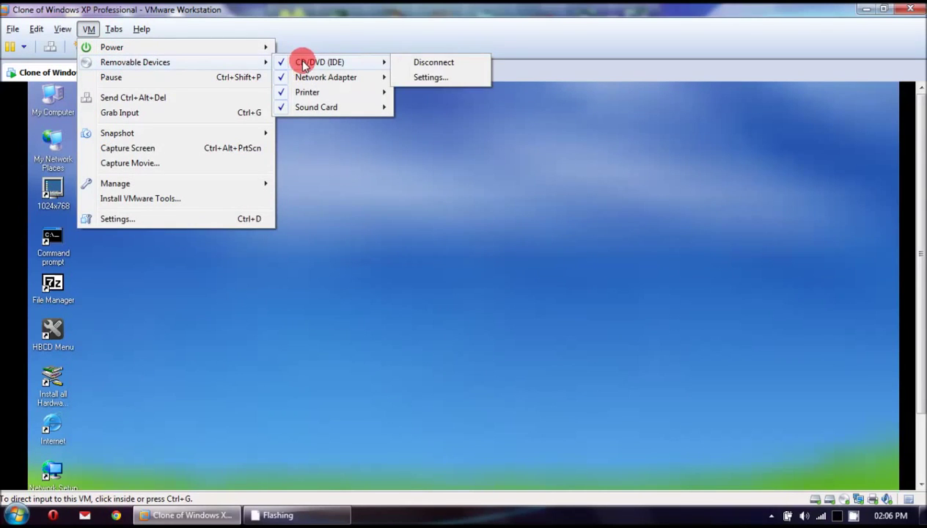
click(433, 62)
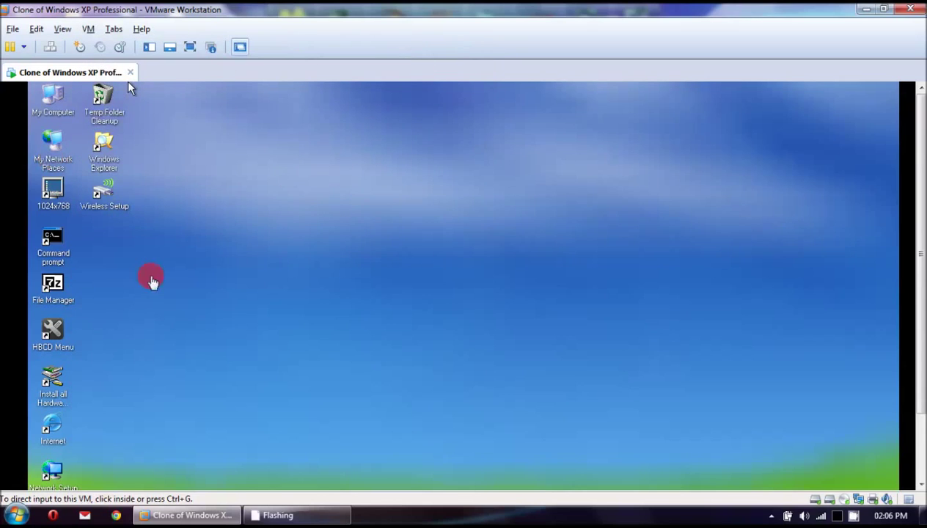
Restart Mini XP from its Start menu in full screen
click(166, 280)
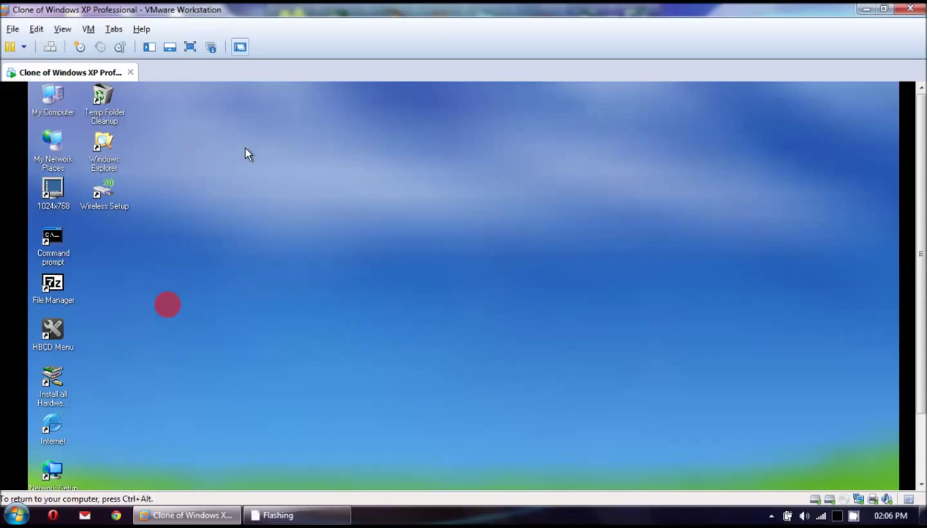
key(ctrl+alt+Return)
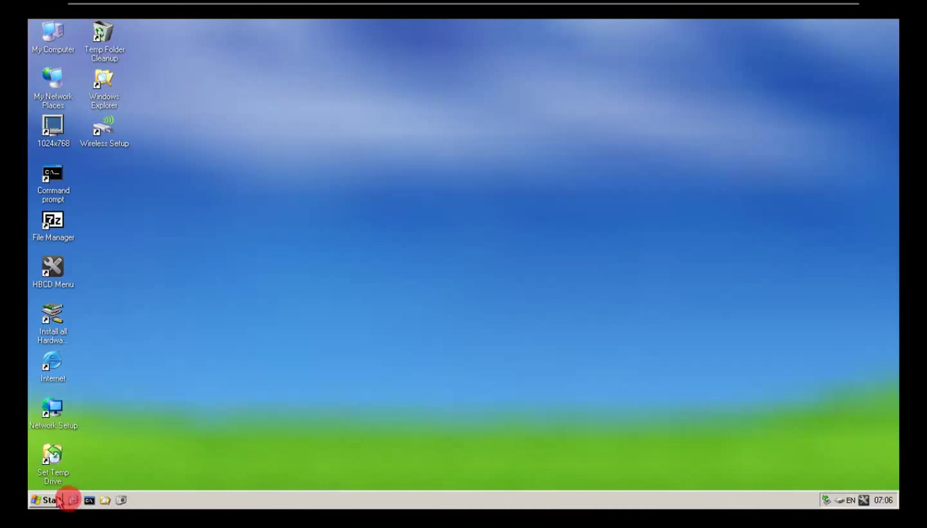
click(62, 500)
click(88, 480)
click(461, 226)
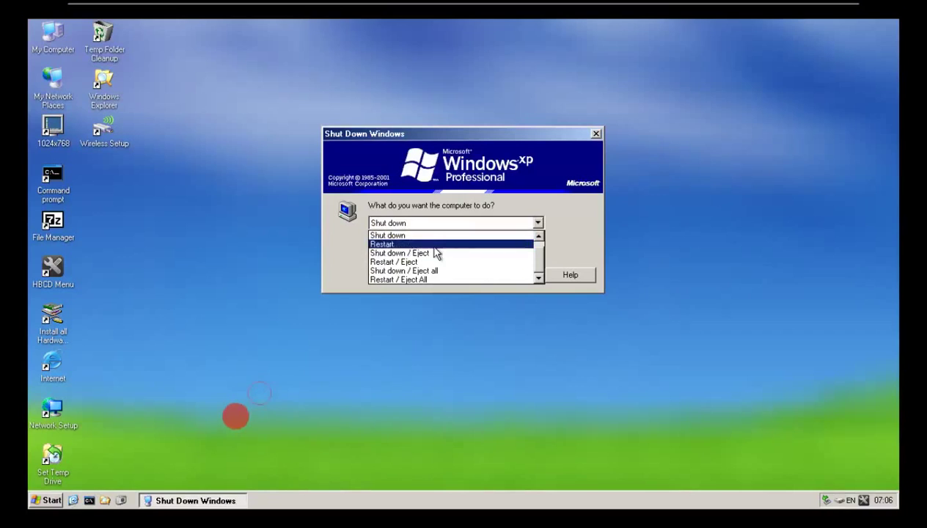
click(434, 243)
click(454, 275)
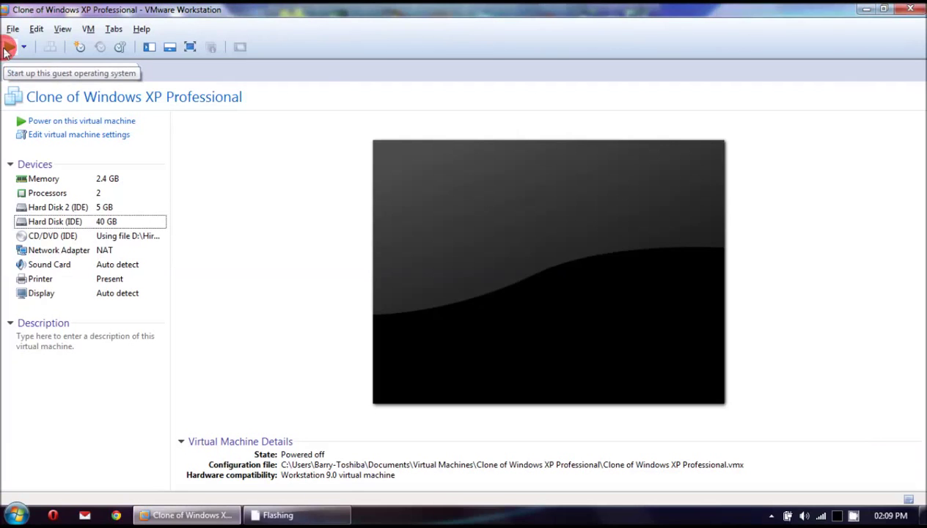
Power on the clone and pick Boot From Hard Drive in its boot menu
click(8, 49)
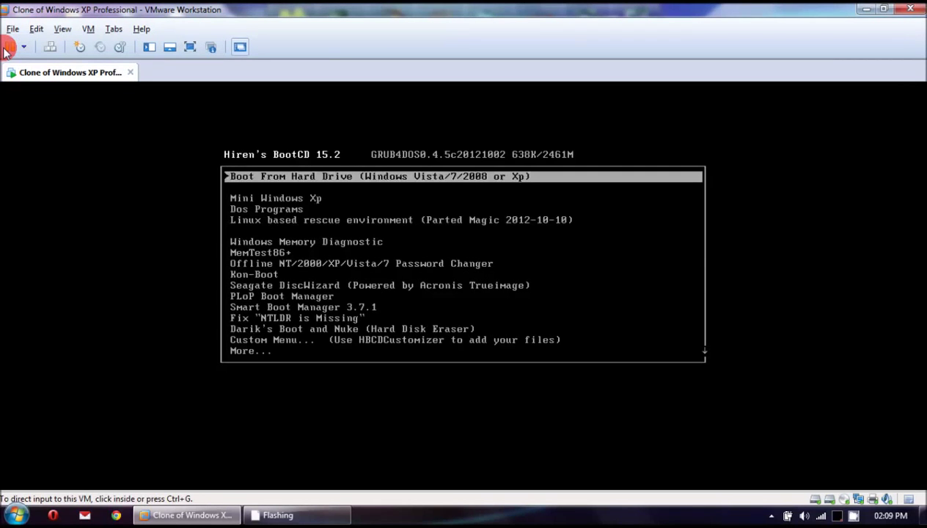
click(464, 291)
key(Down)
key(Down)
key(Down)
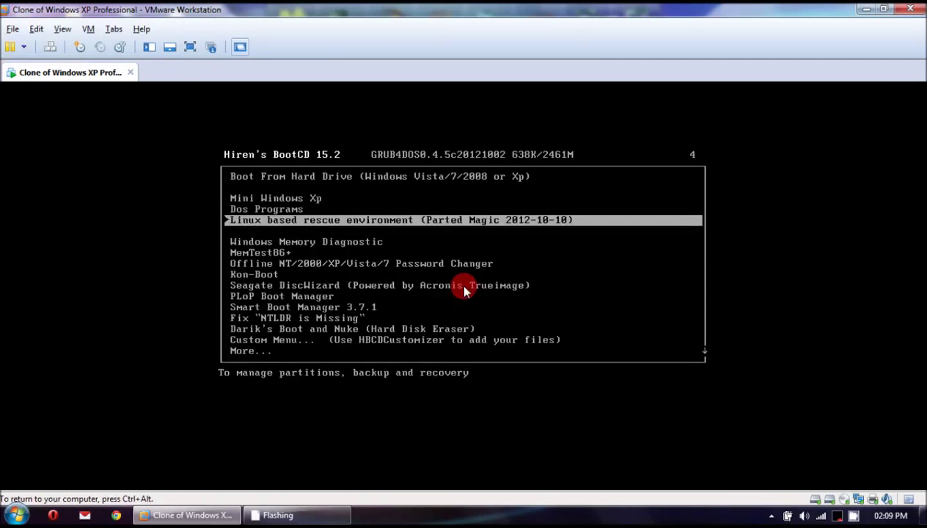
key(Up)
key(Up)
key(Up)
key(Return)
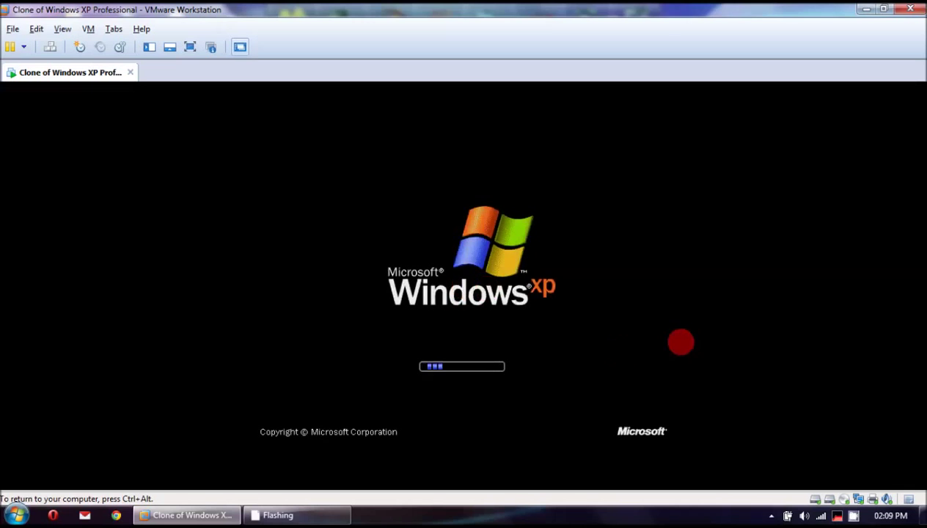
Set the clone's CD/DVD (IDE) to use the physical drive, then go full screen
key(ctrl+alt)
click(845, 499)
click(852, 486)
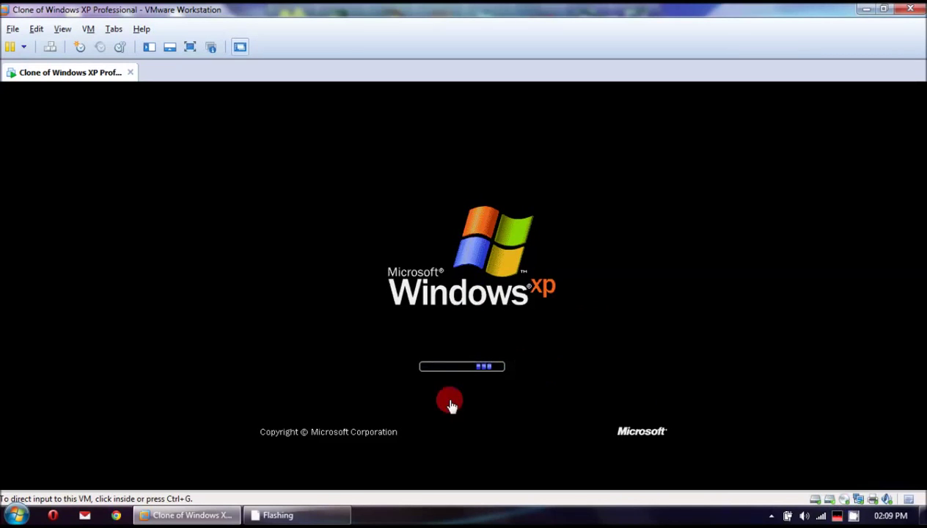
click(88, 29)
click(144, 218)
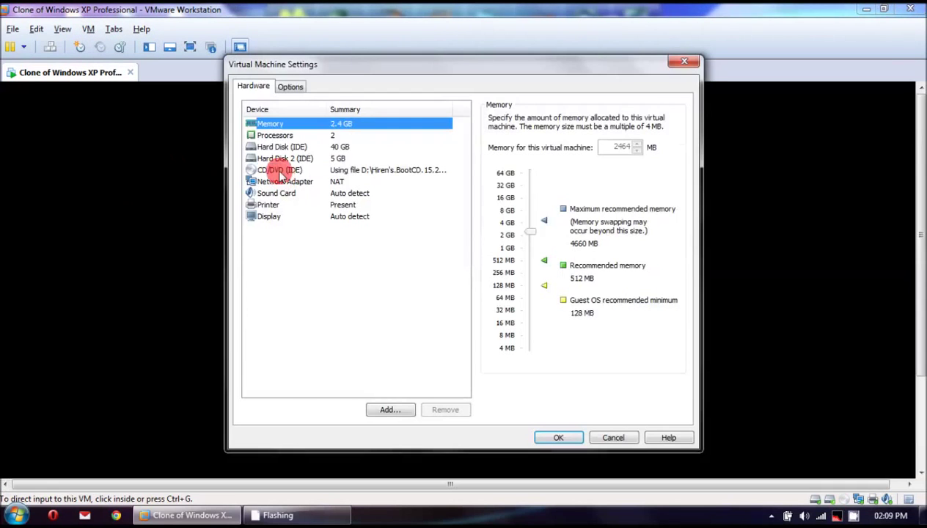
click(279, 171)
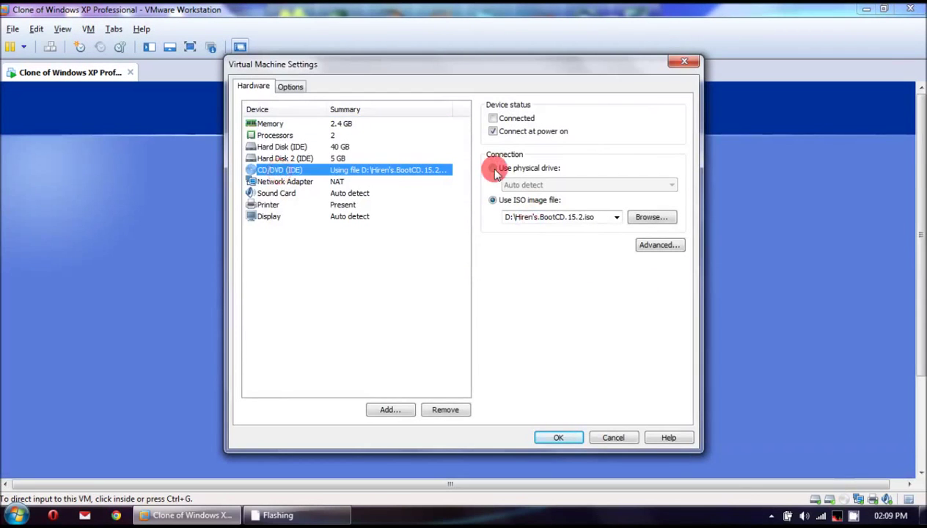
click(491, 168)
click(558, 437)
key(ctrl+alt+Return)
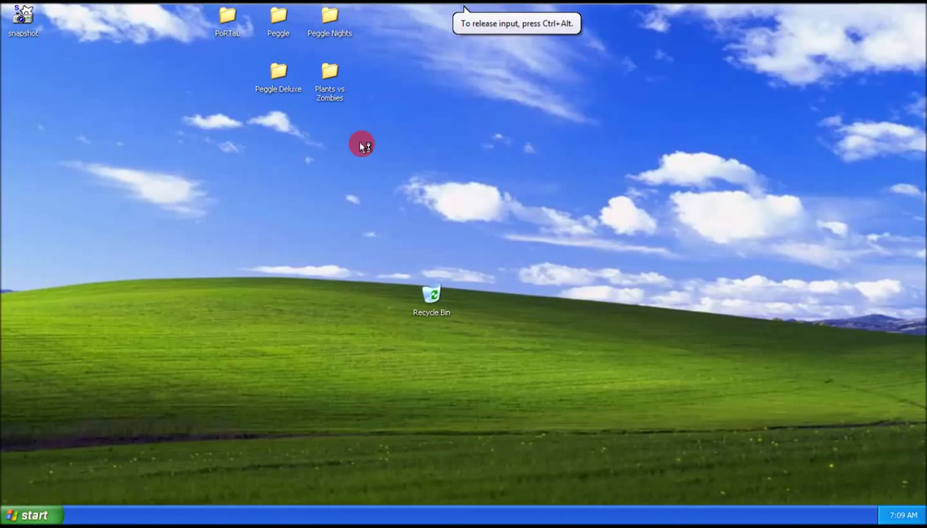
Browse the restored XP's Start menu and All Programs list, then close it
mouse_move(505, 9)
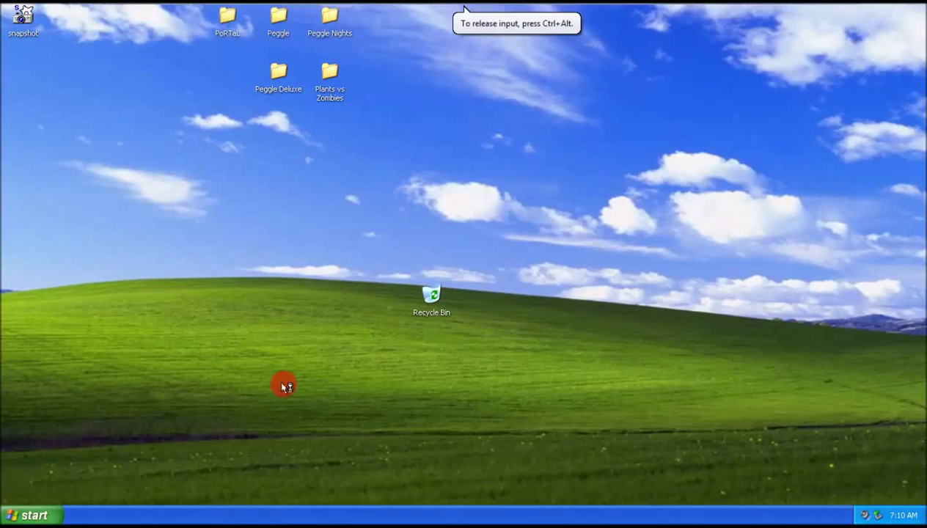
click(30, 515)
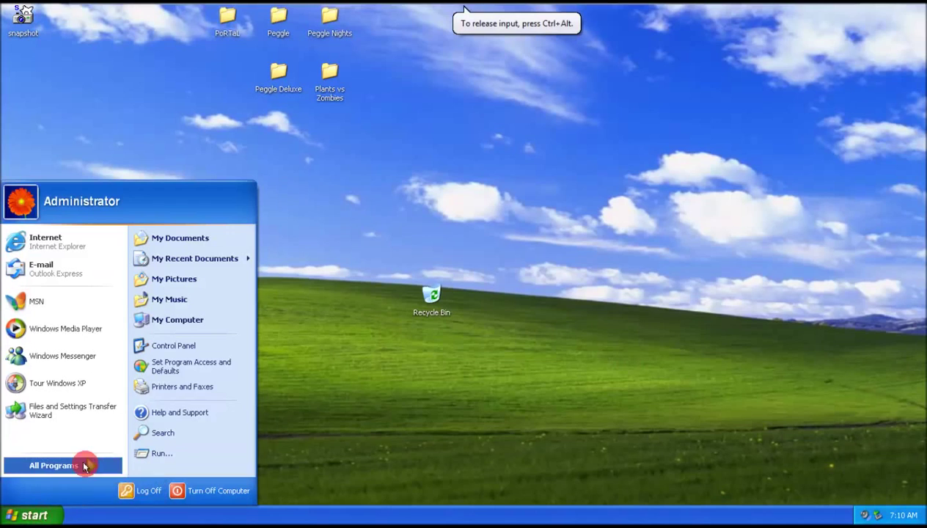
click(87, 465)
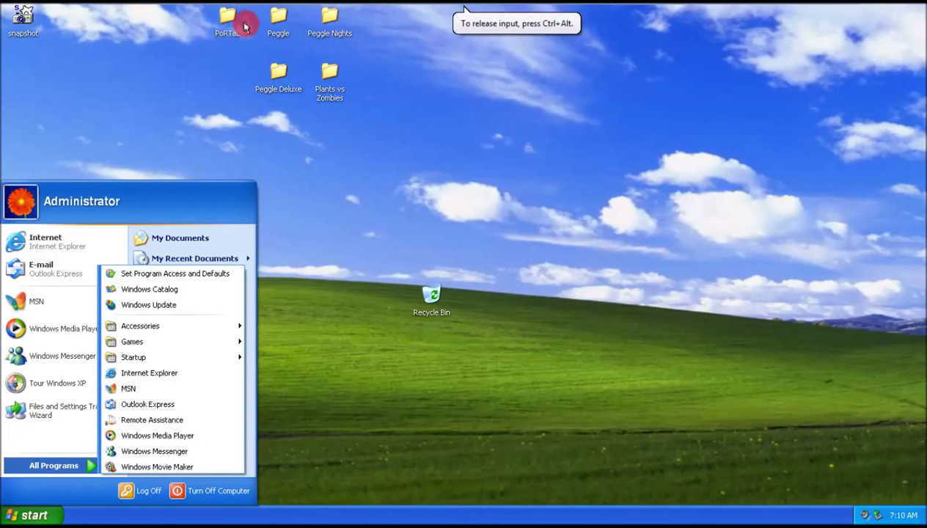
click(574, 97)
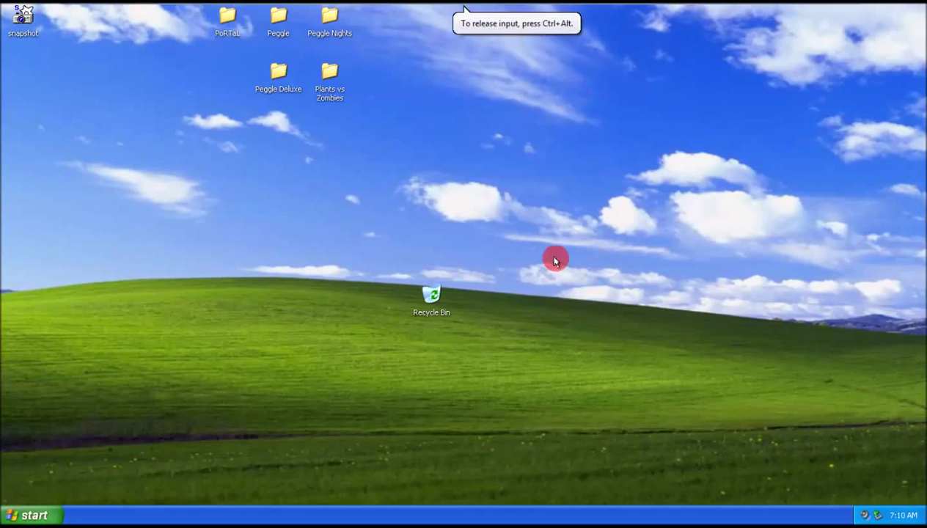